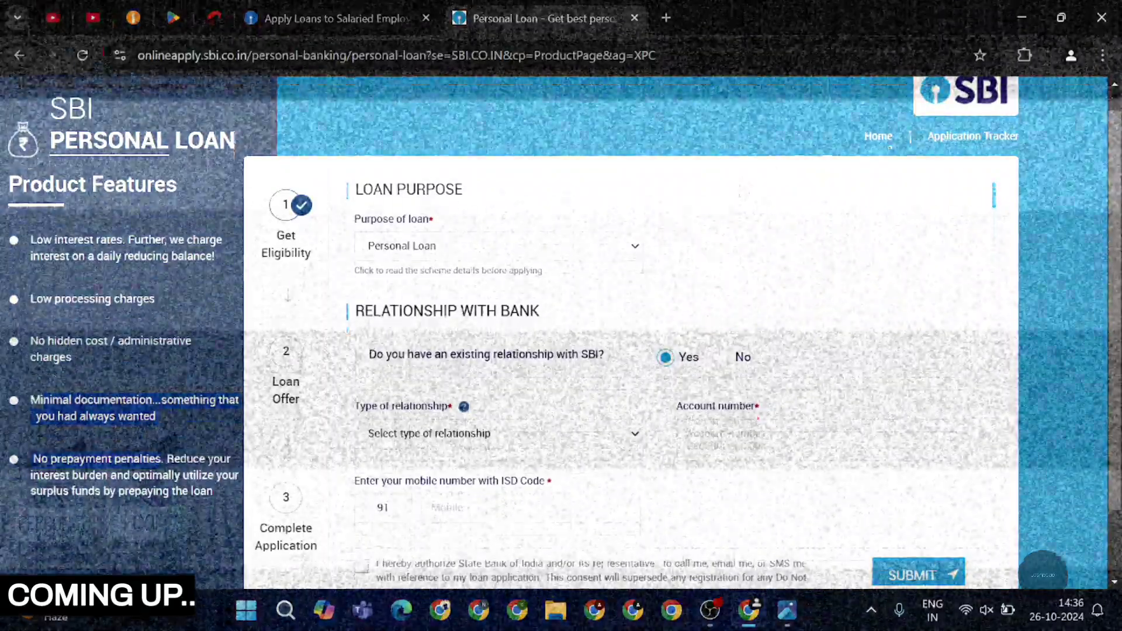
- Open the application status tracker from the SBI Personal Loan form and close it again
scroll(905, 210, up, 1)
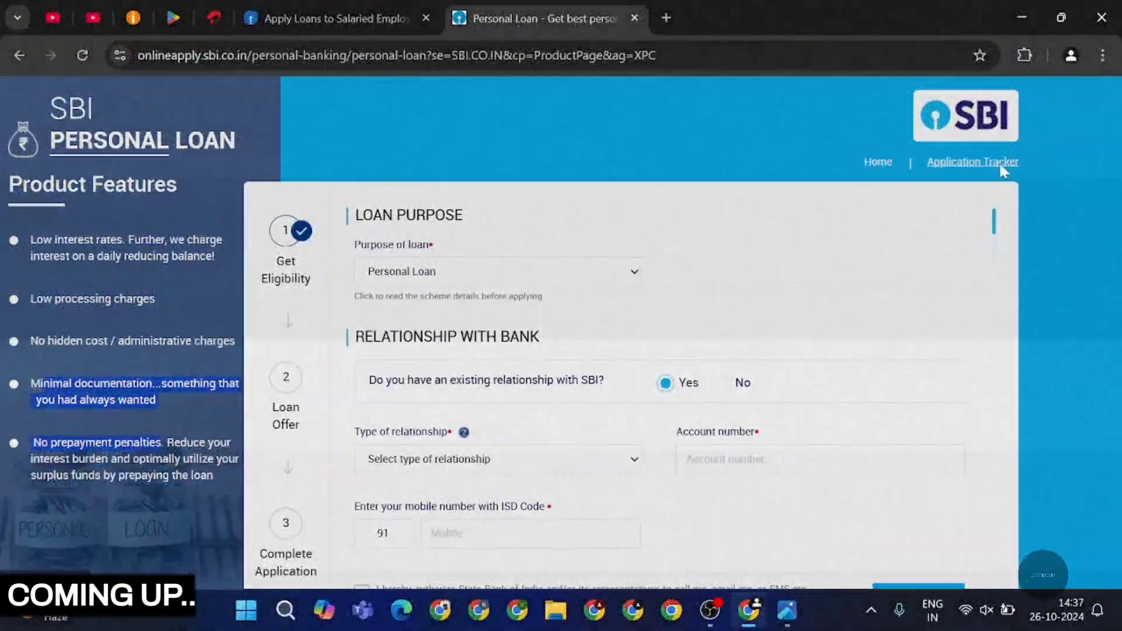
click(988, 163)
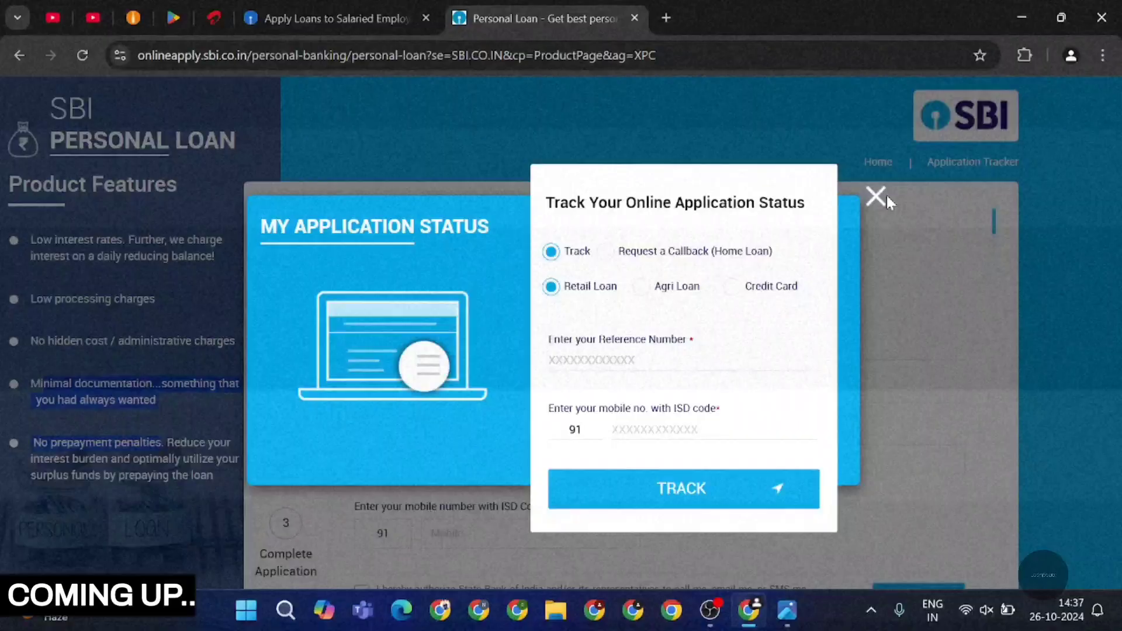
click(877, 197)
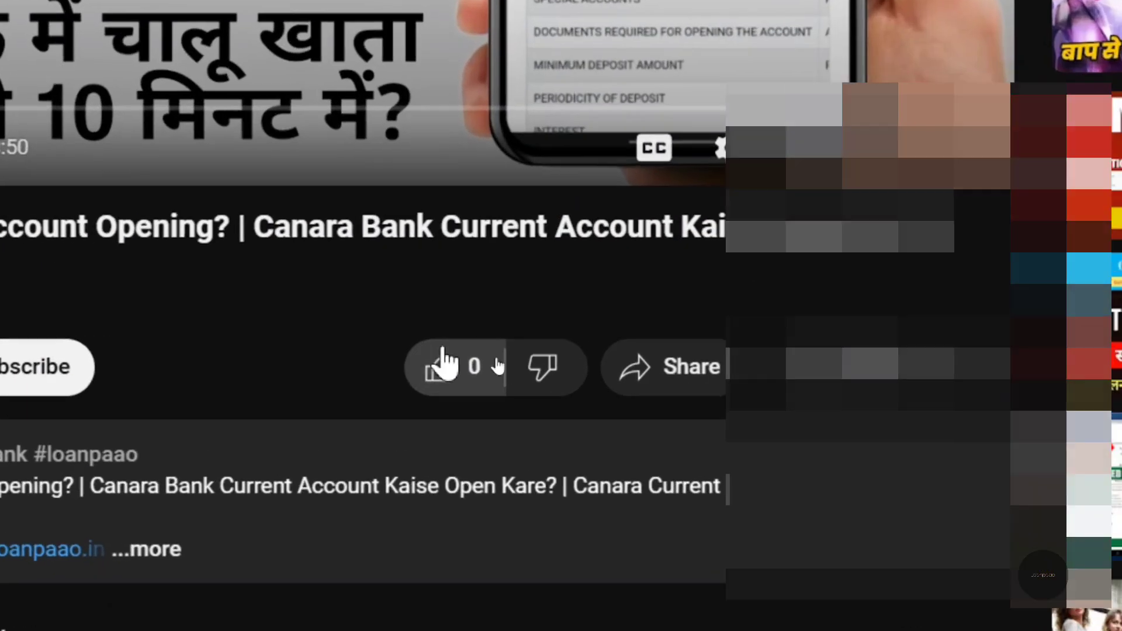
- Expand the full description of the Canara Bank Current Account Opening video
scroll(48, 564, down, 3)
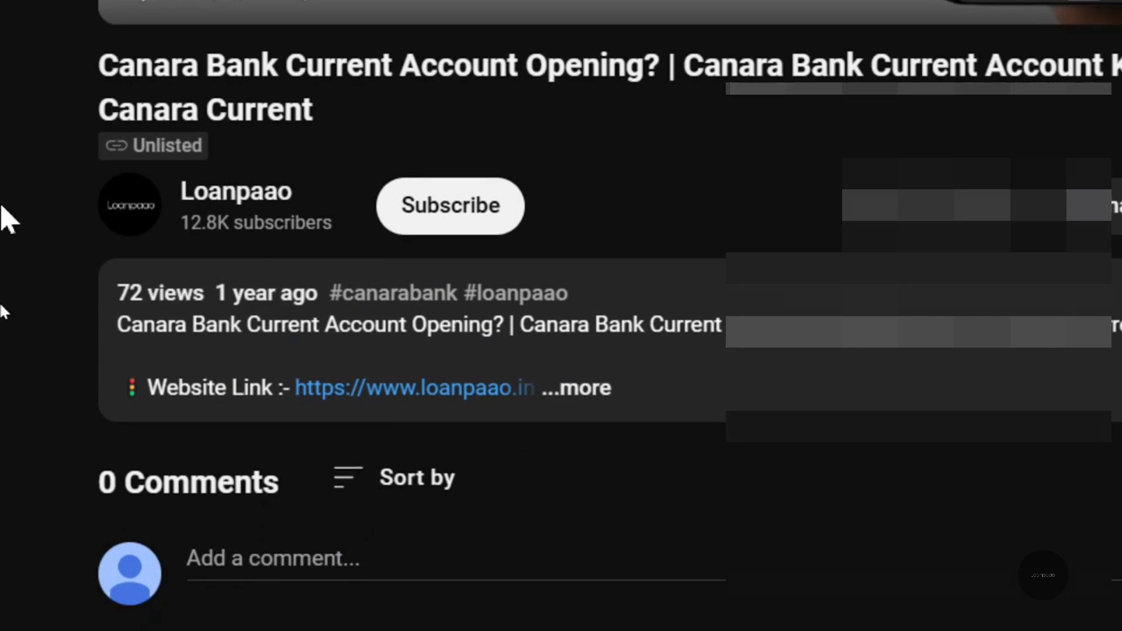
scroll(8, 220, up, 2)
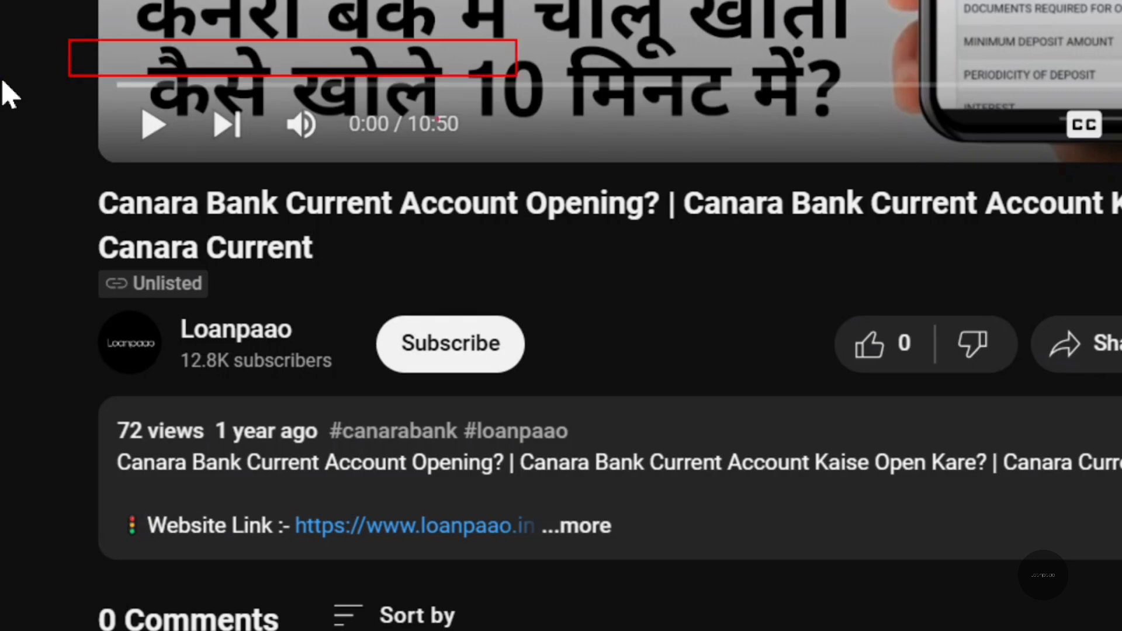
scroll(667, 444, down, 2)
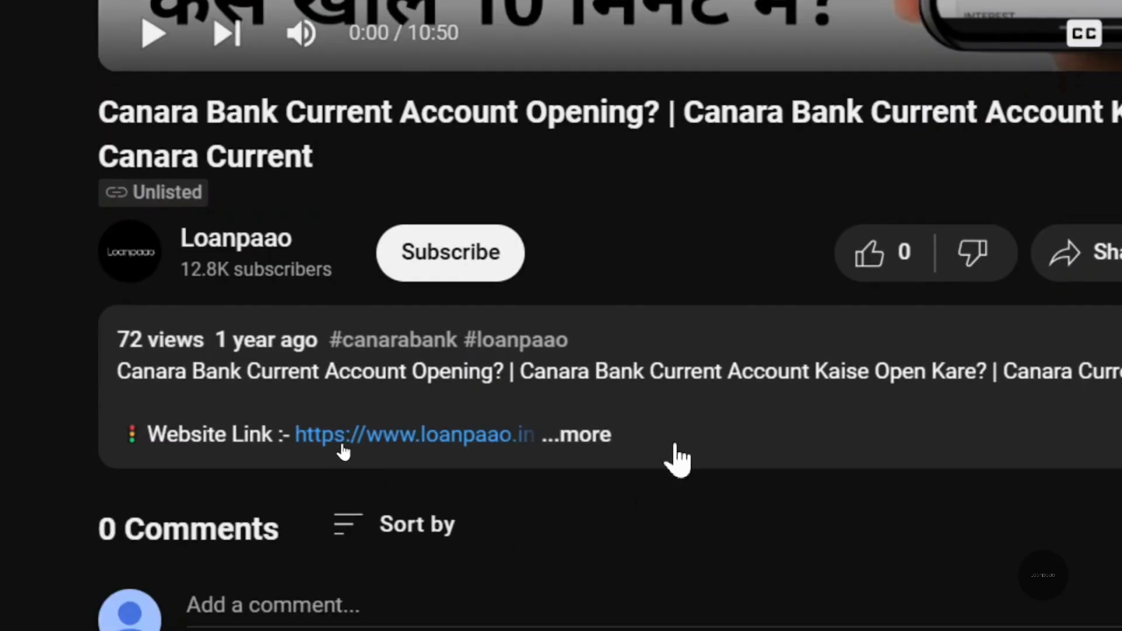
click(669, 450)
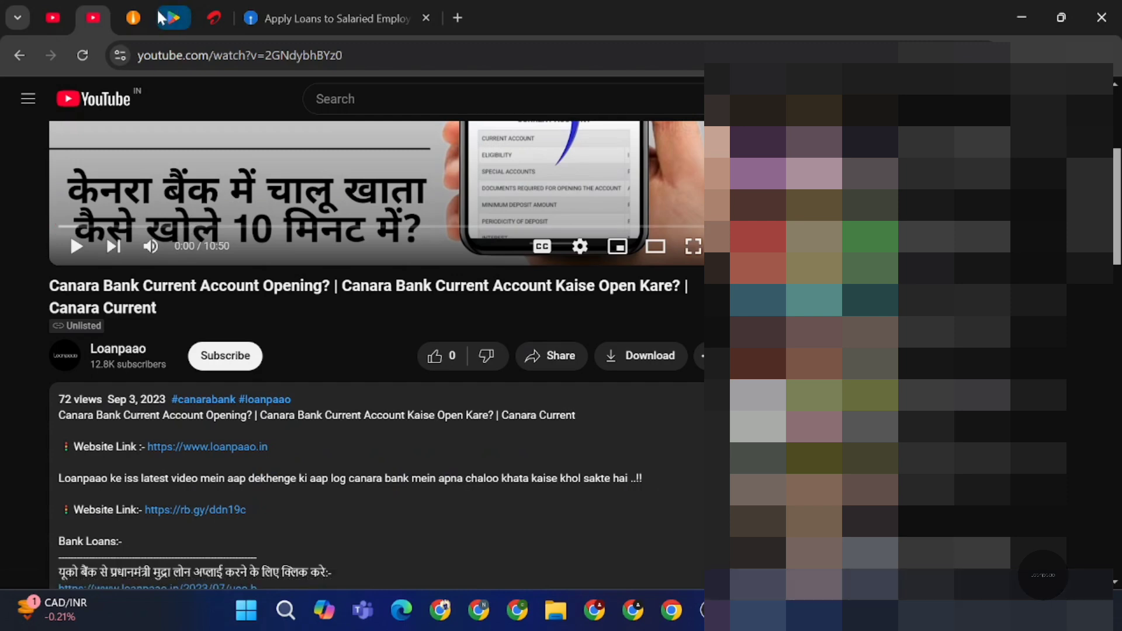
- Switch to the Loanpaao.in website and visit its Personal Loan and Bank Loan categories
click(161, 18)
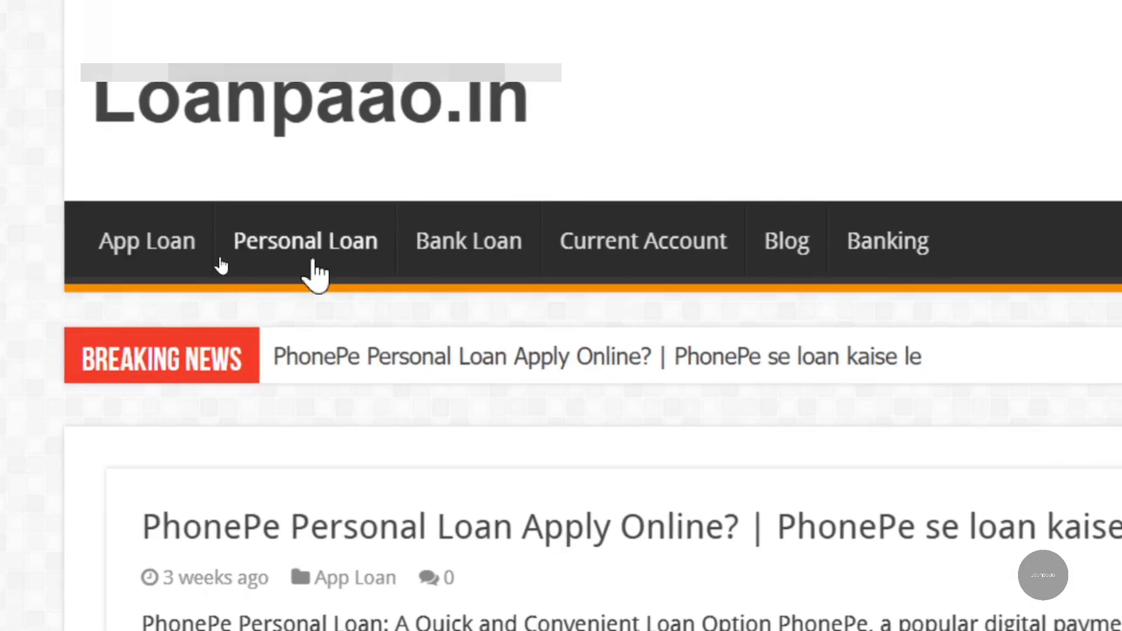
click(314, 263)
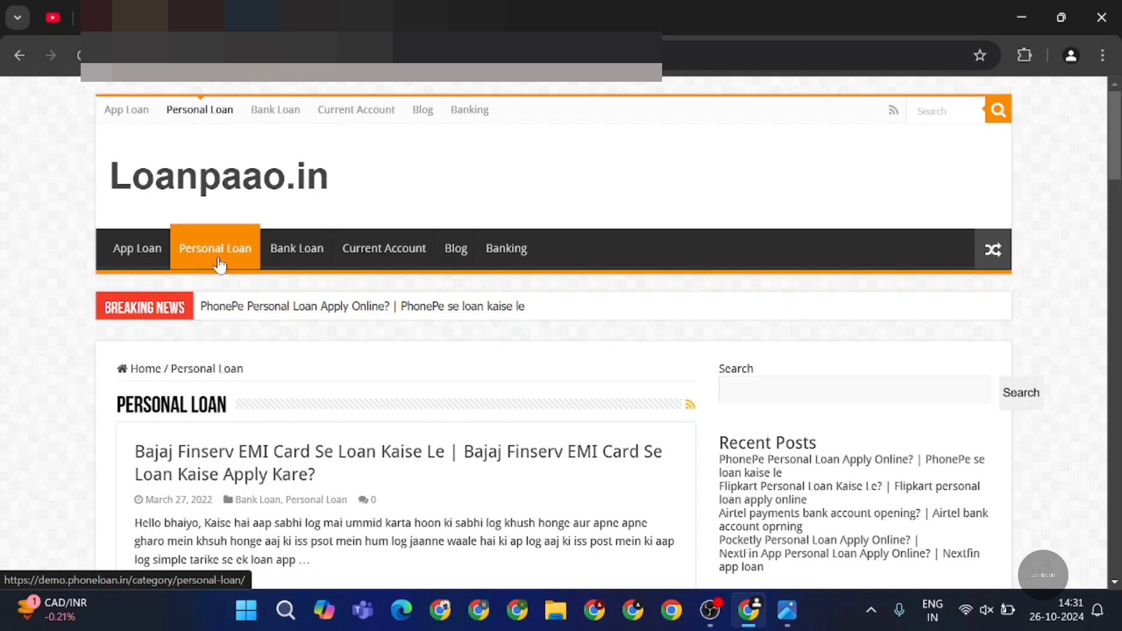
click(299, 256)
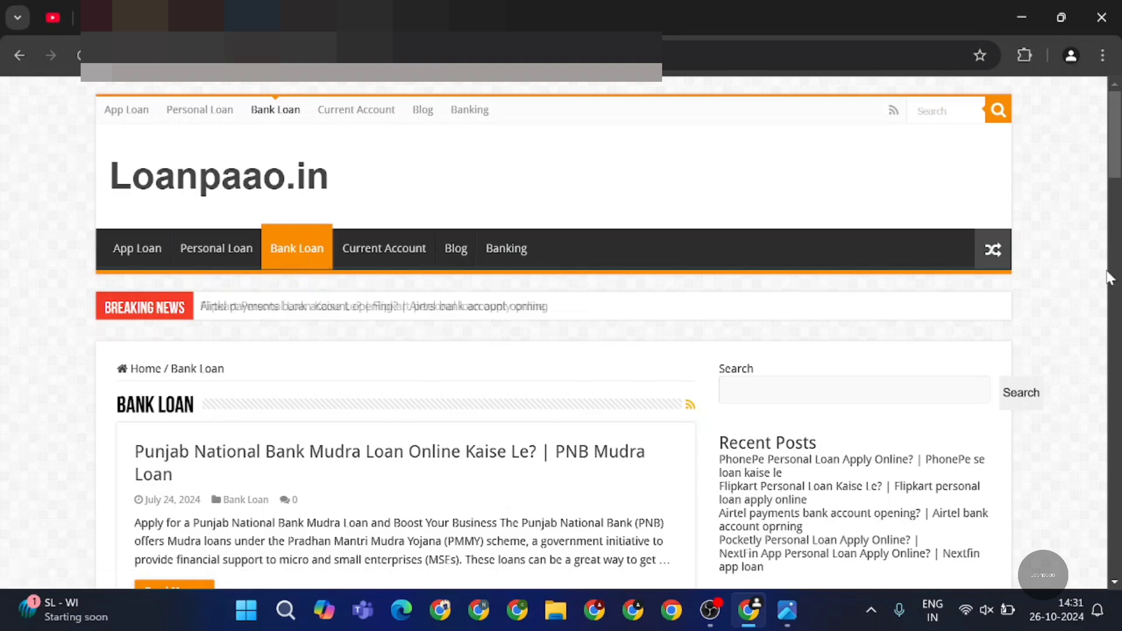
- Look through the posts listed in the Bank Loan category
scroll(561, 333, down, 20)
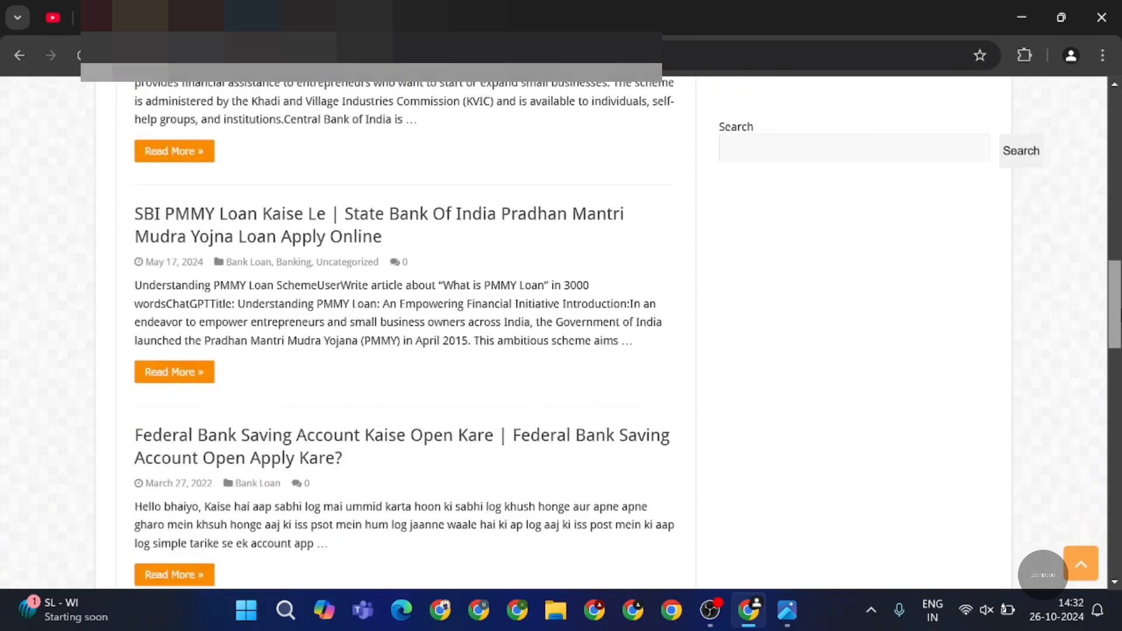
scroll(704, 401, down, 7)
scroll(707, 446, up, 20)
right_click(706, 447)
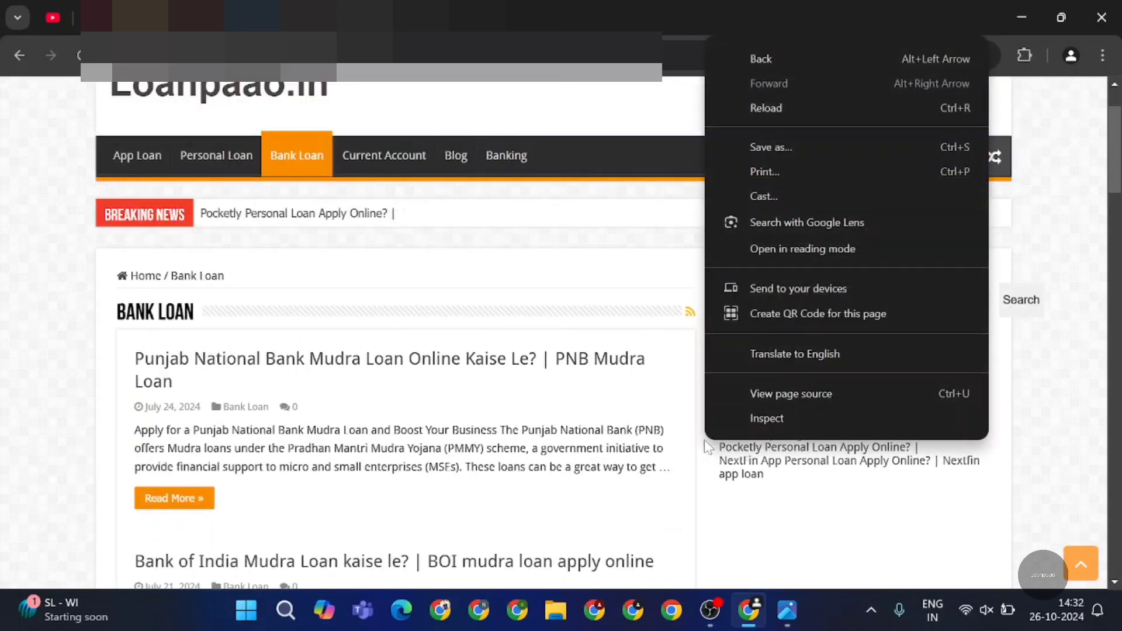
click(724, 562)
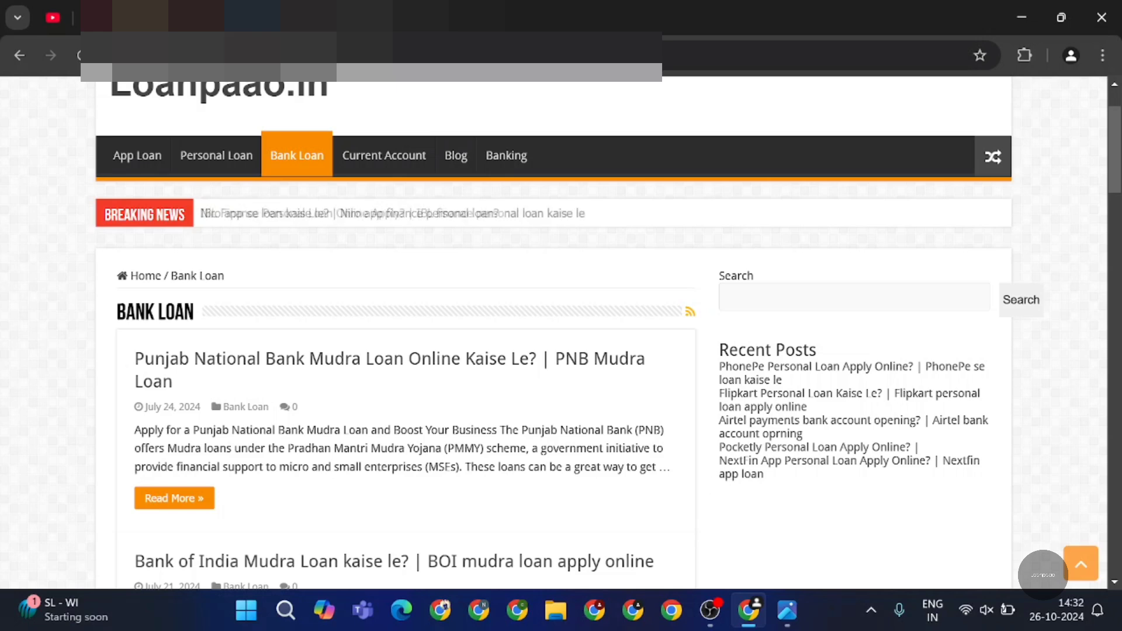
- Search the site for "sbi personal" and open the State Bank Of India Se Personal Loan Kaise Le article
scroll(248, 211, up, 2)
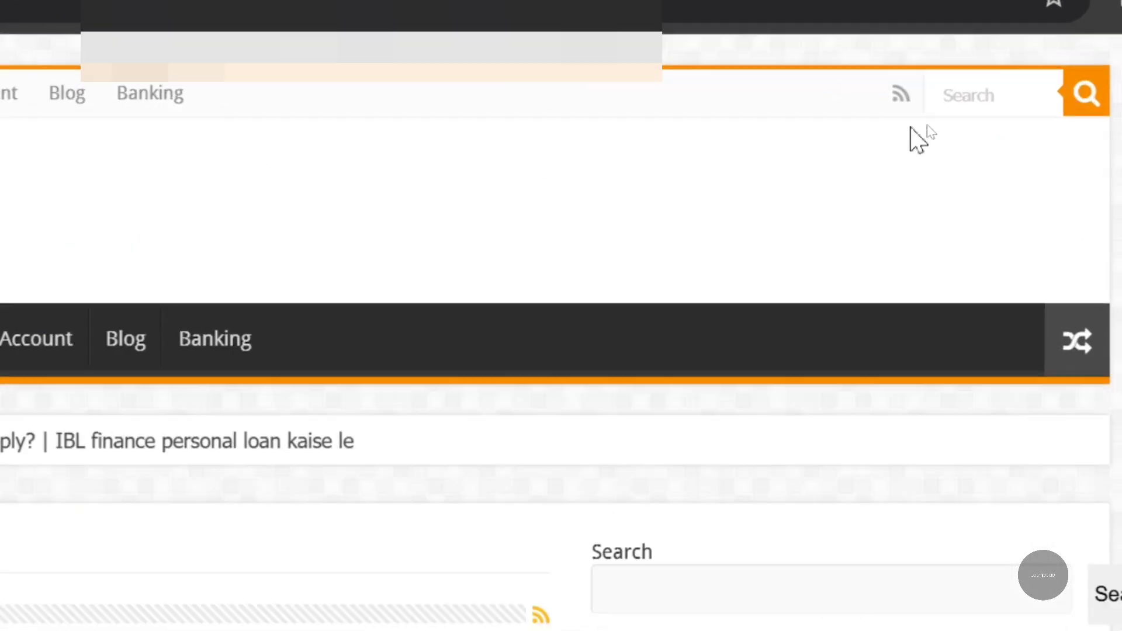
click(945, 117)
text(swtat)
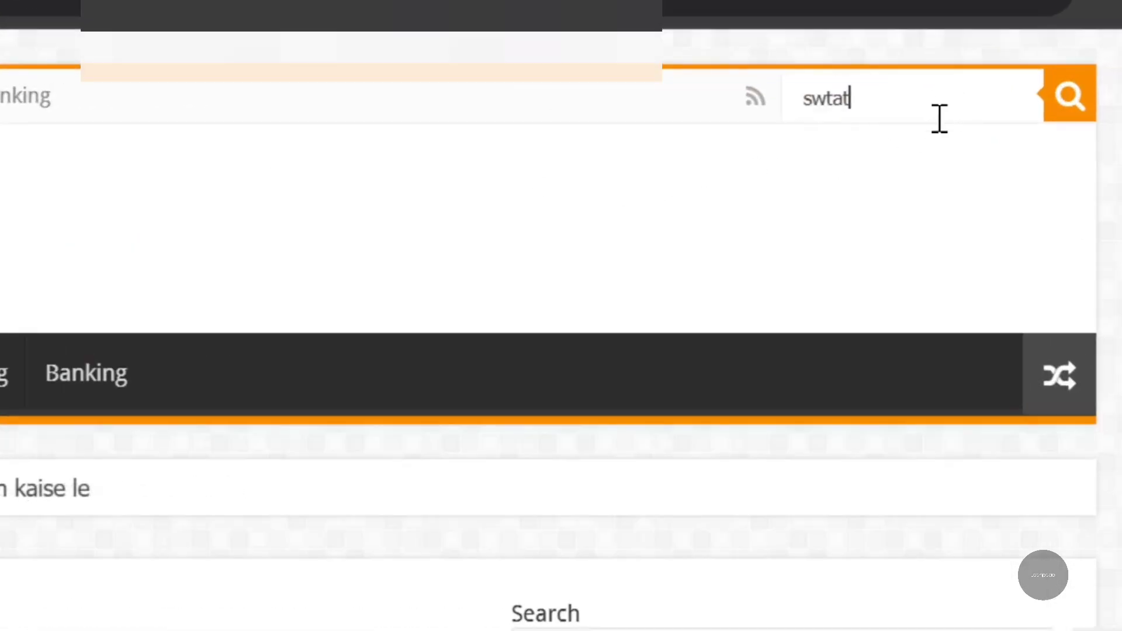
key(BackSpace)
key(BackSpace)
key(BackSpace)
key(BackSpace)
text(bi personal)
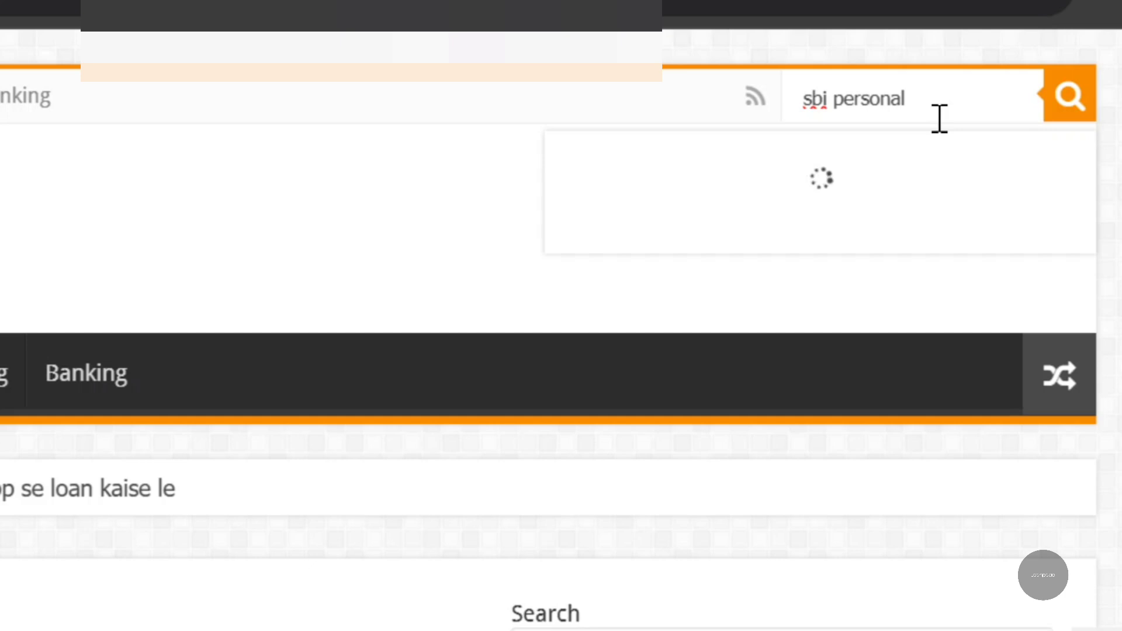
key(Return)
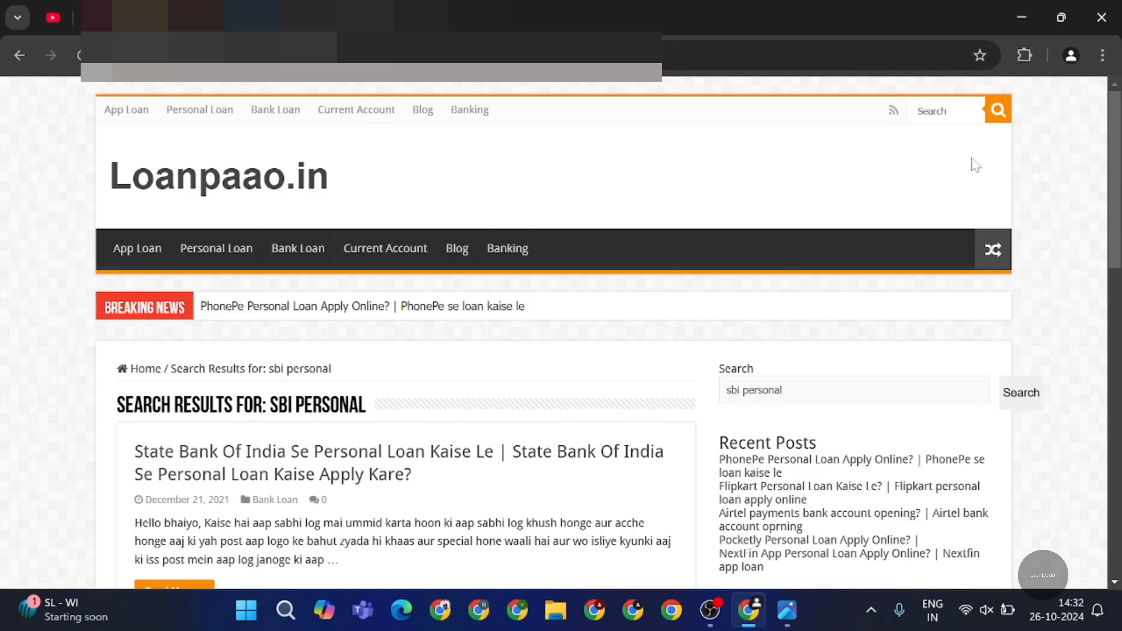
scroll(904, 194, down, 3)
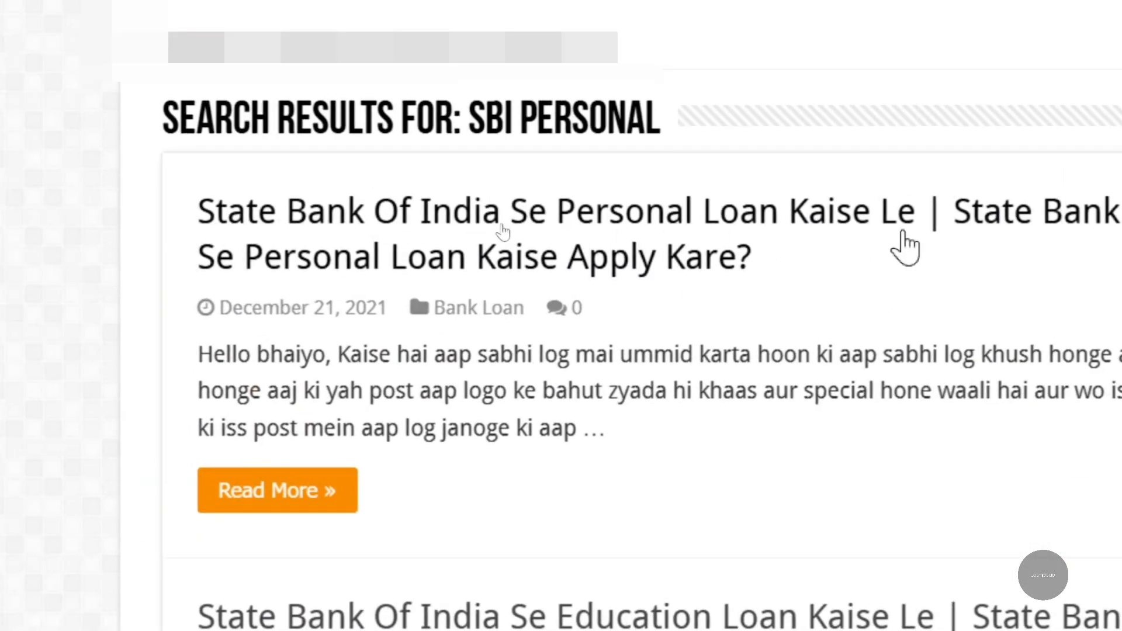
click(994, 233)
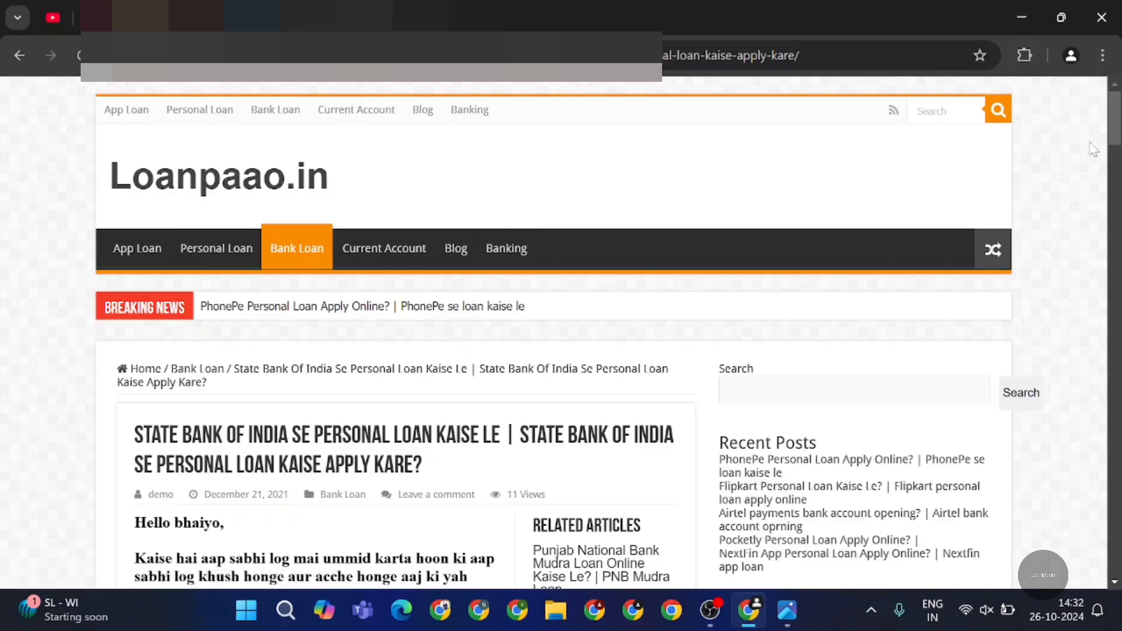
- Read the article's sections on the loan amount, interest, duration, required documents and application steps
scroll(491, 193, down, 5)
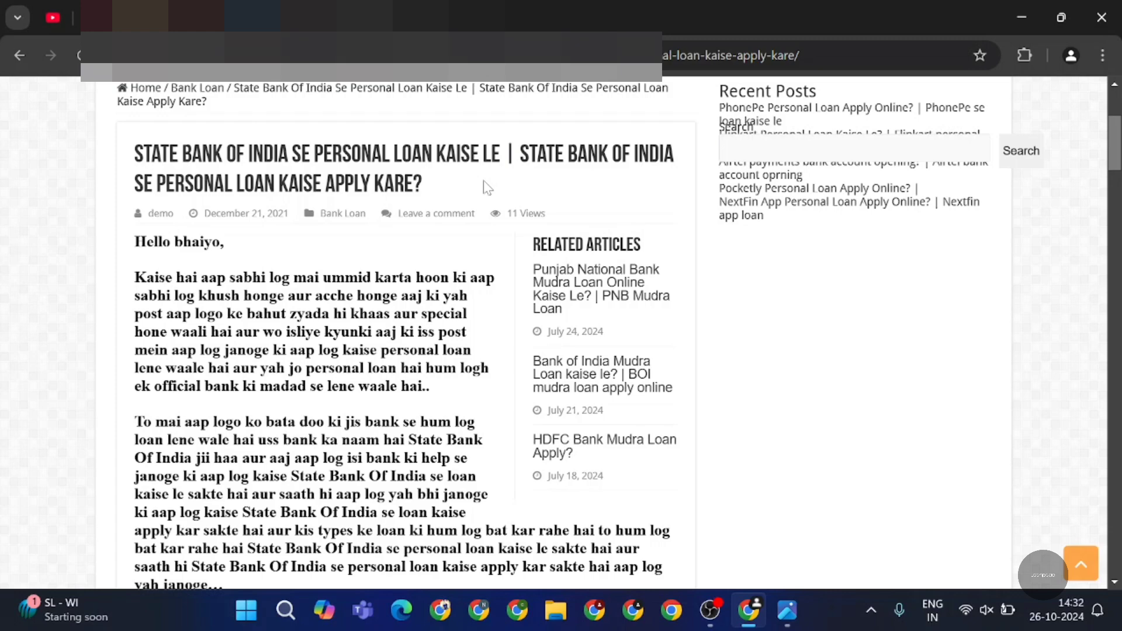
scroll(488, 188, down, 20)
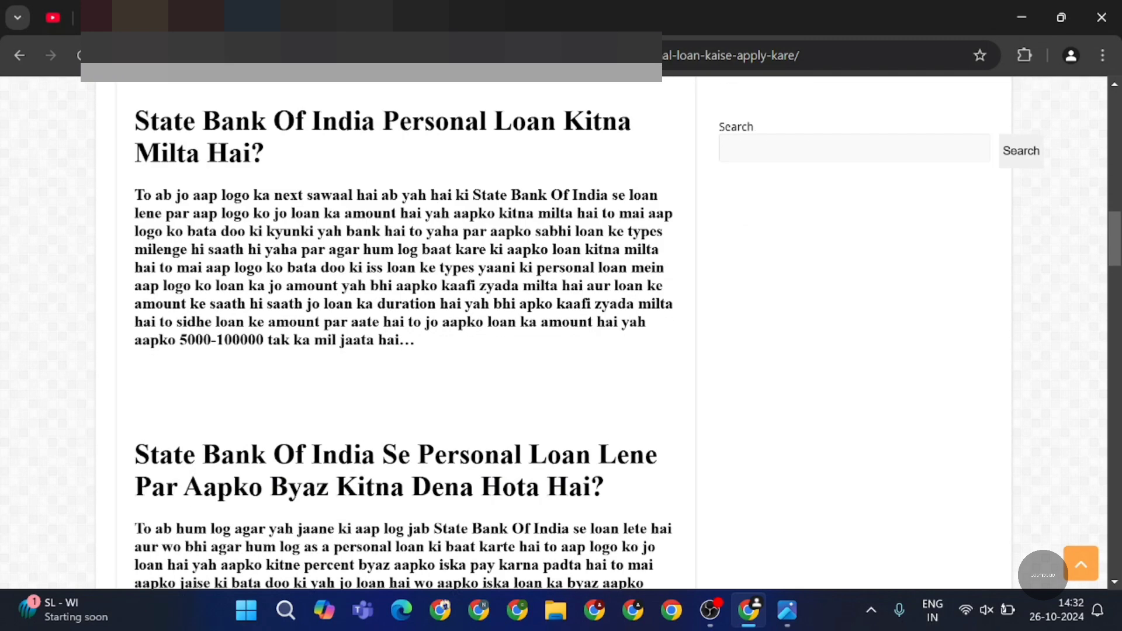
scroll(333, 327, down, 6)
scroll(333, 327, up, 20)
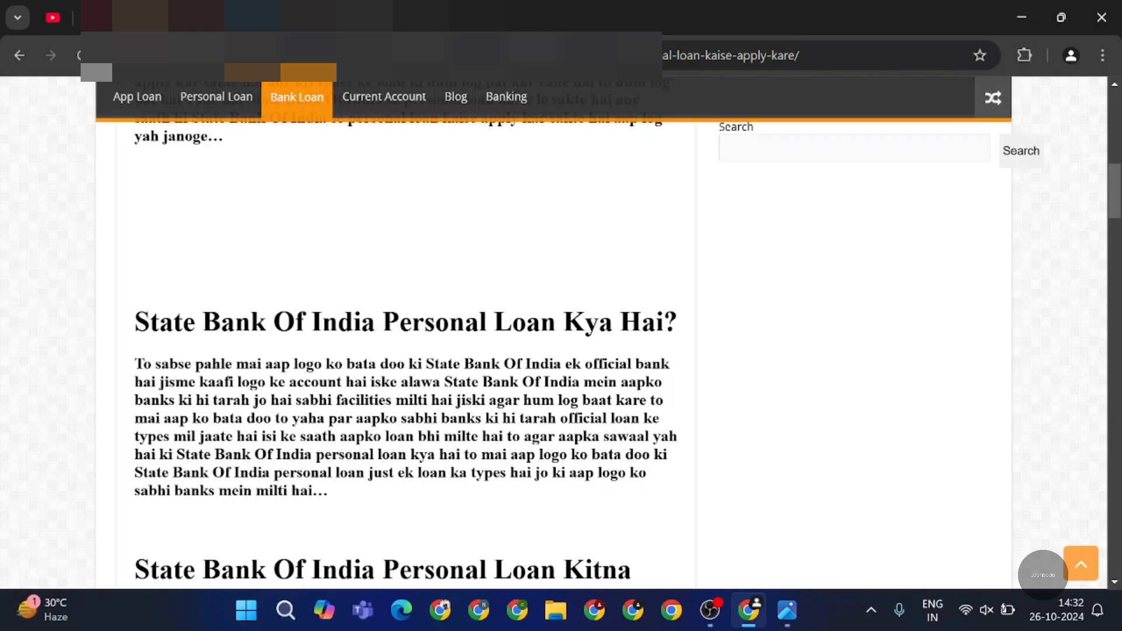
scroll(472, 189, down, 8)
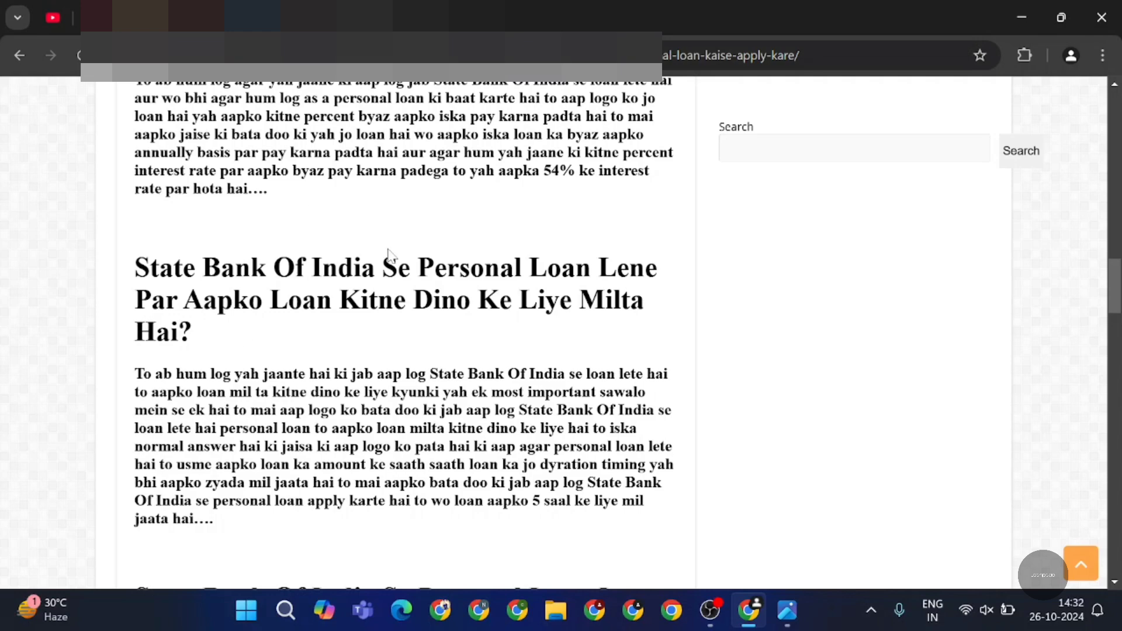
scroll(404, 333, down, 3)
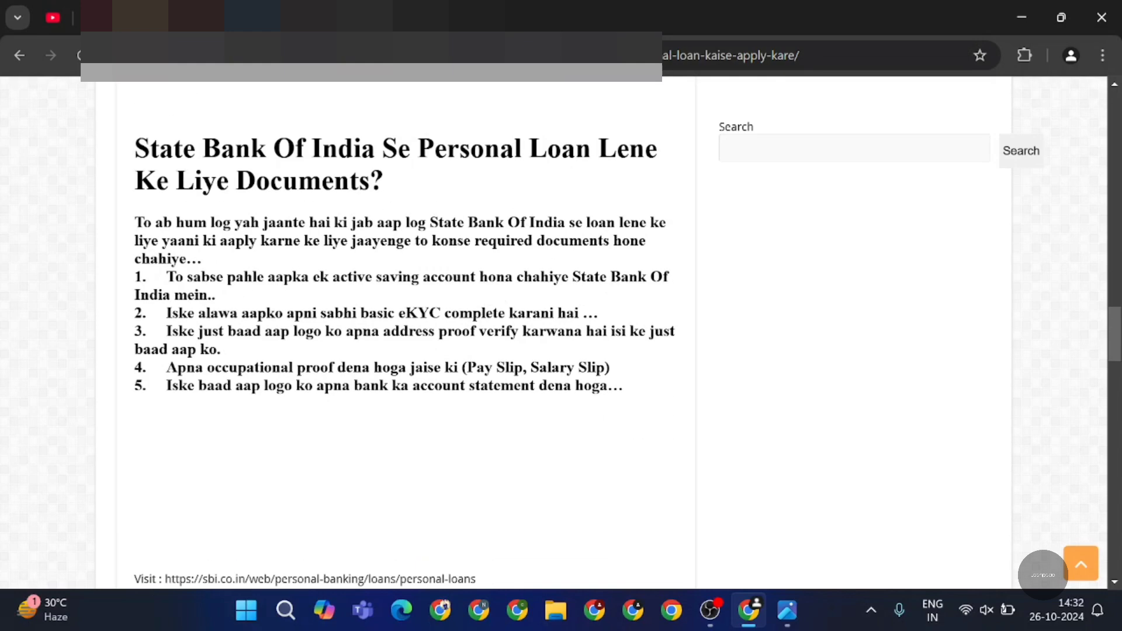
scroll(389, 257, down, 12)
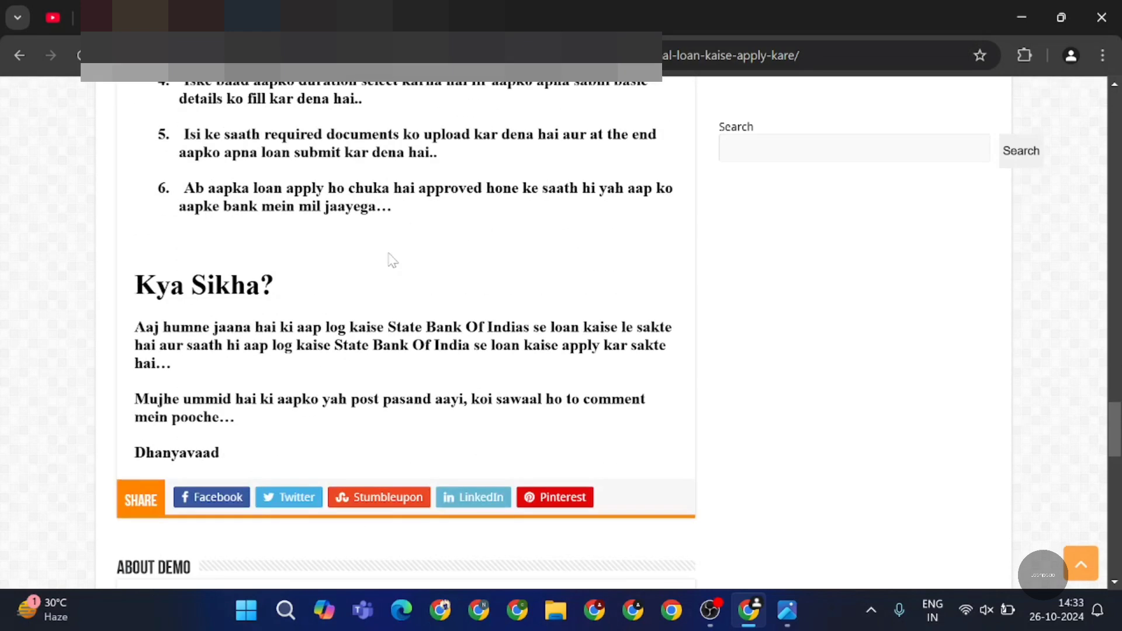
scroll(353, 321, up, 15)
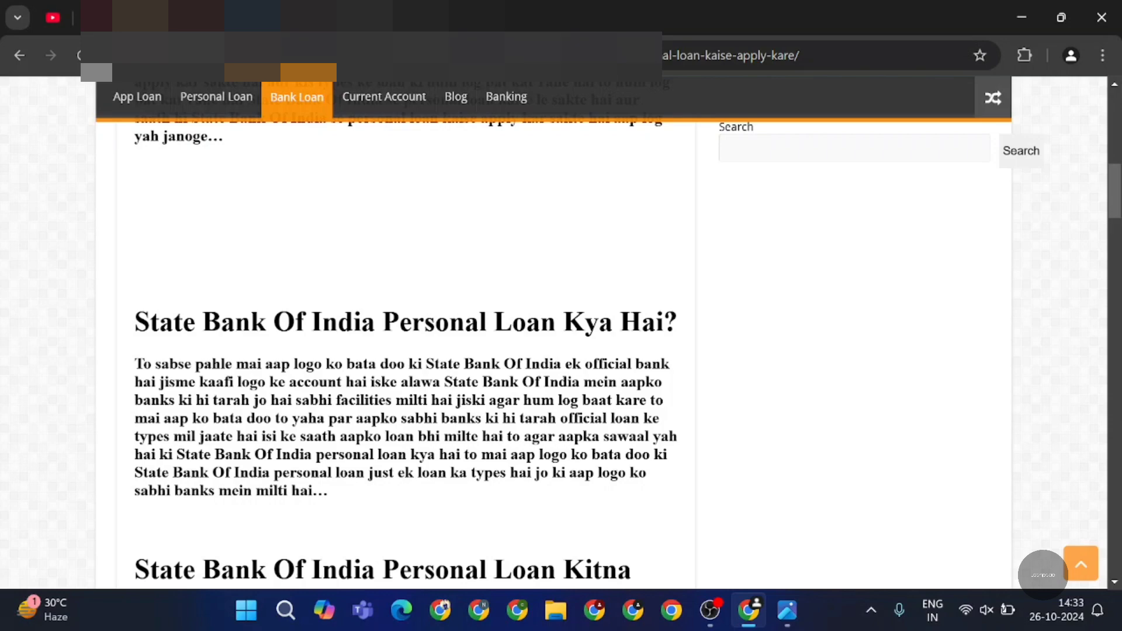
- Open the SBI personal loans web page from the article's Visit link below the documents section
scroll(279, 407, down, 10)
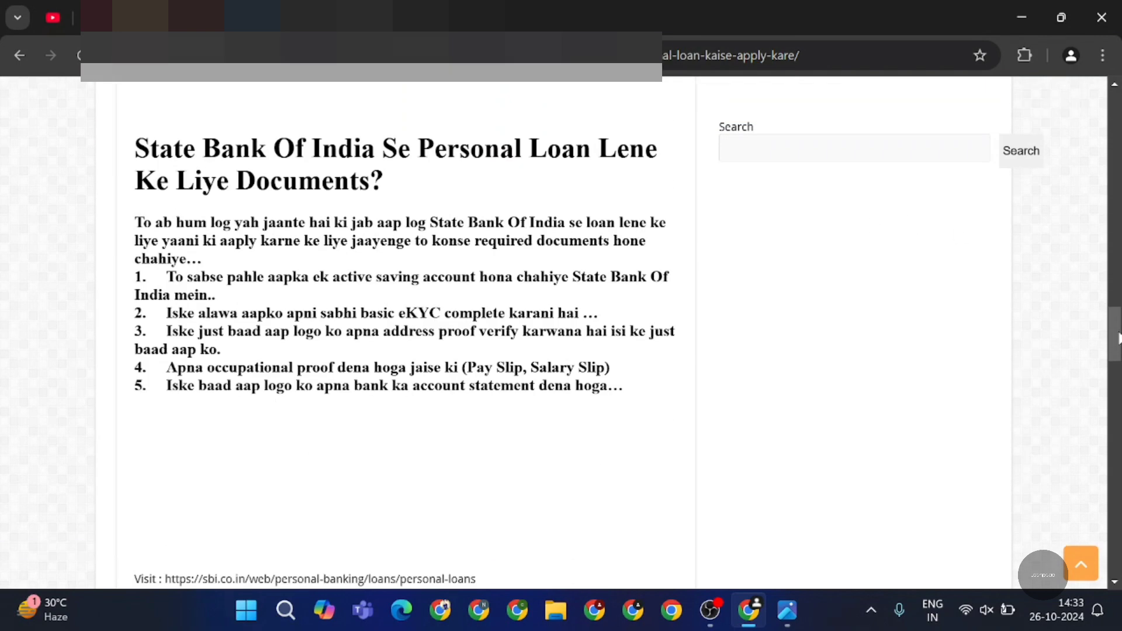
drag(1110, 311, 1108, 350)
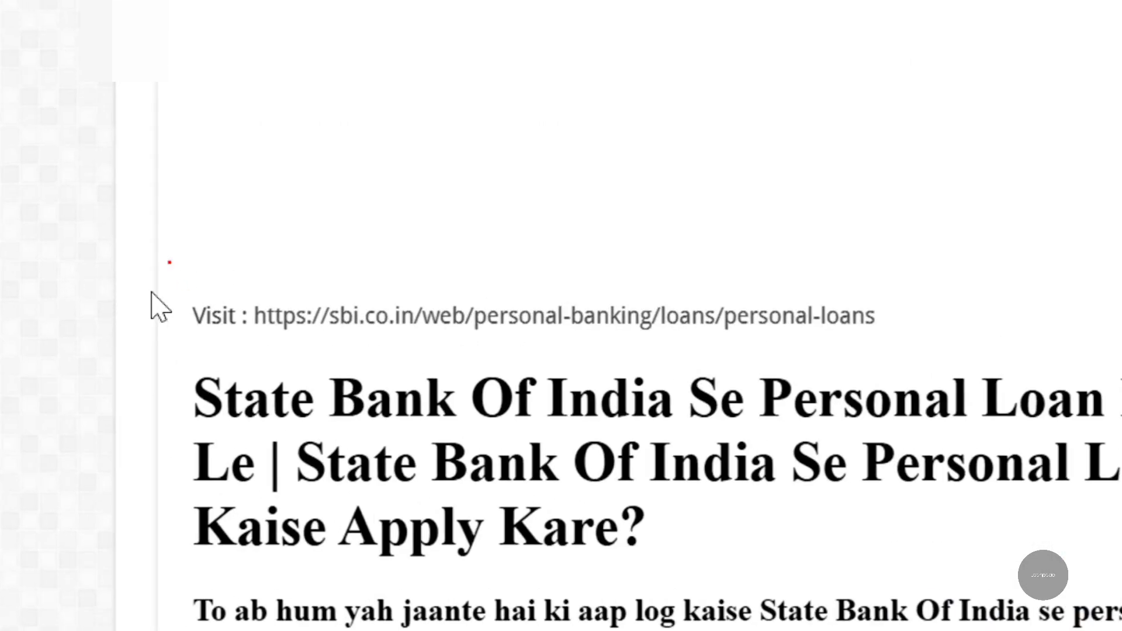
click(506, 330)
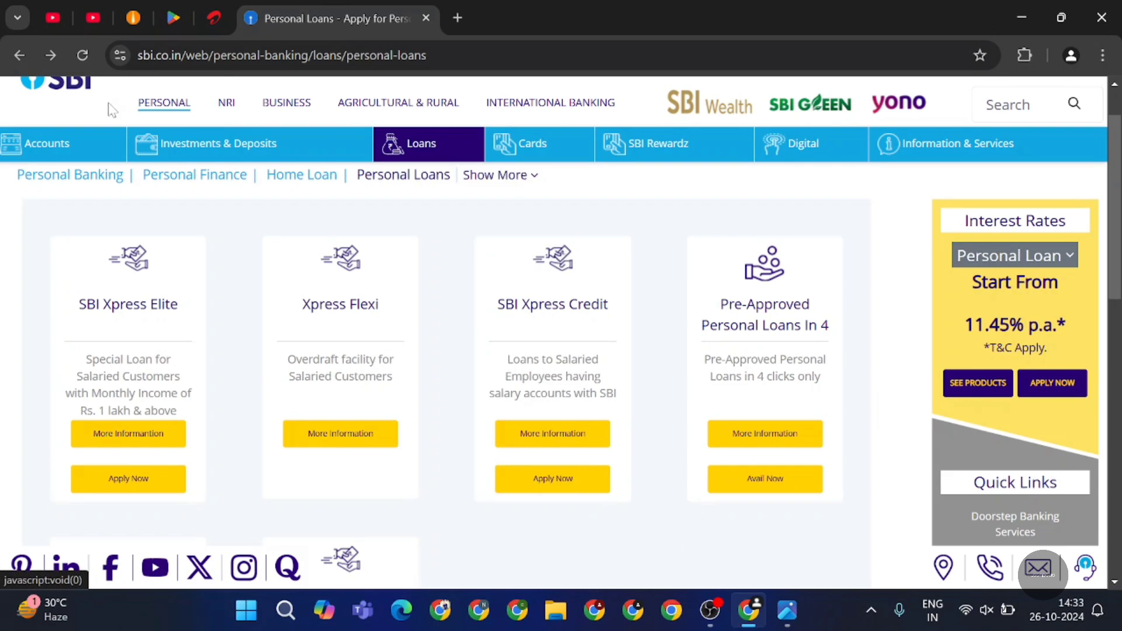
- Review the SBI personal loan options, open the SBI Xpress Credit information page and look over its features
scroll(422, 82, up, 1)
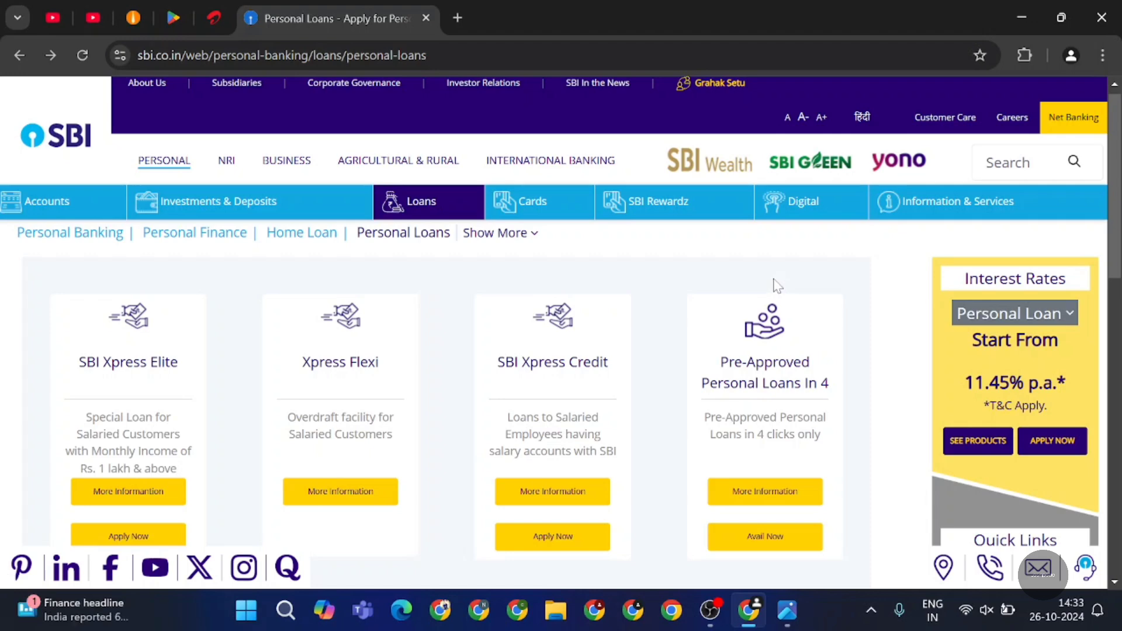
scroll(111, 225, down, 1)
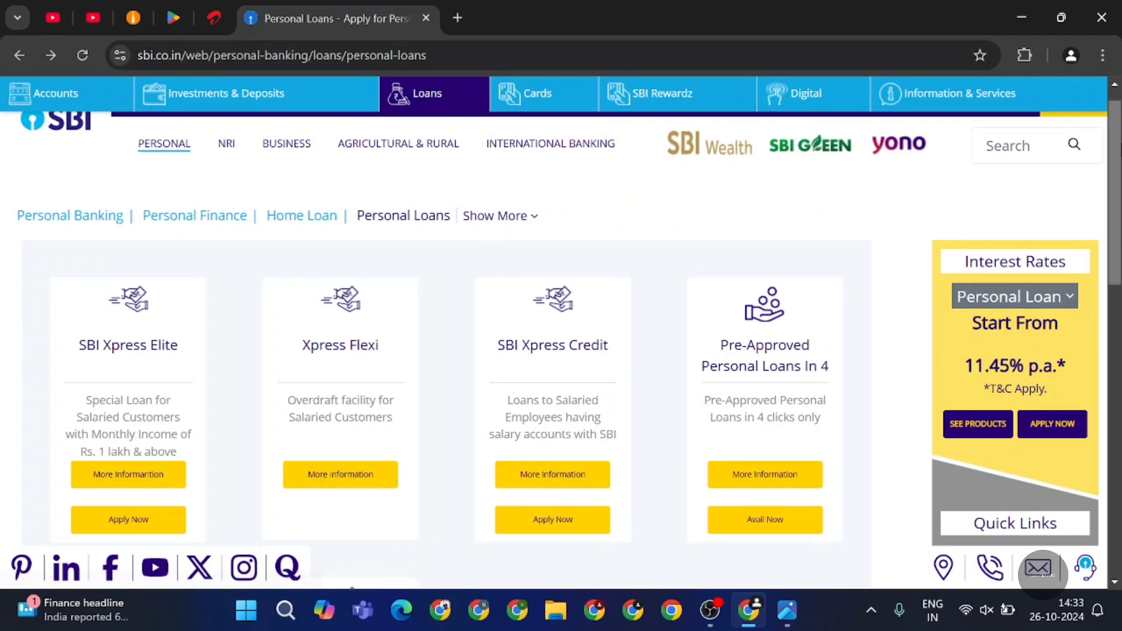
scroll(474, 227, down, 5)
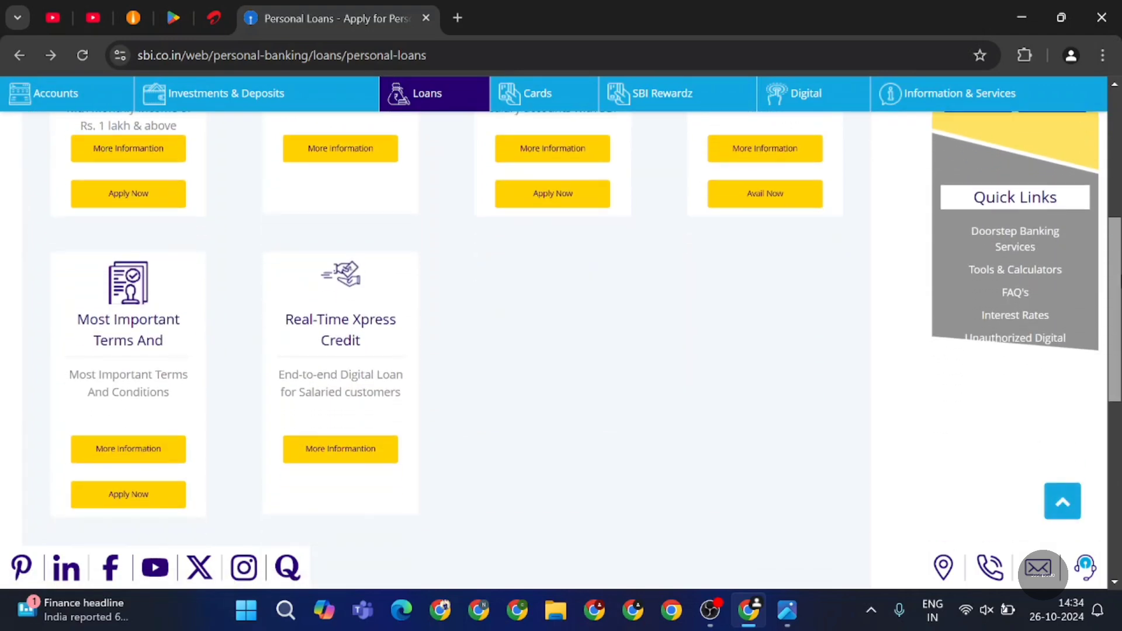
scroll(5, 347, up, 4)
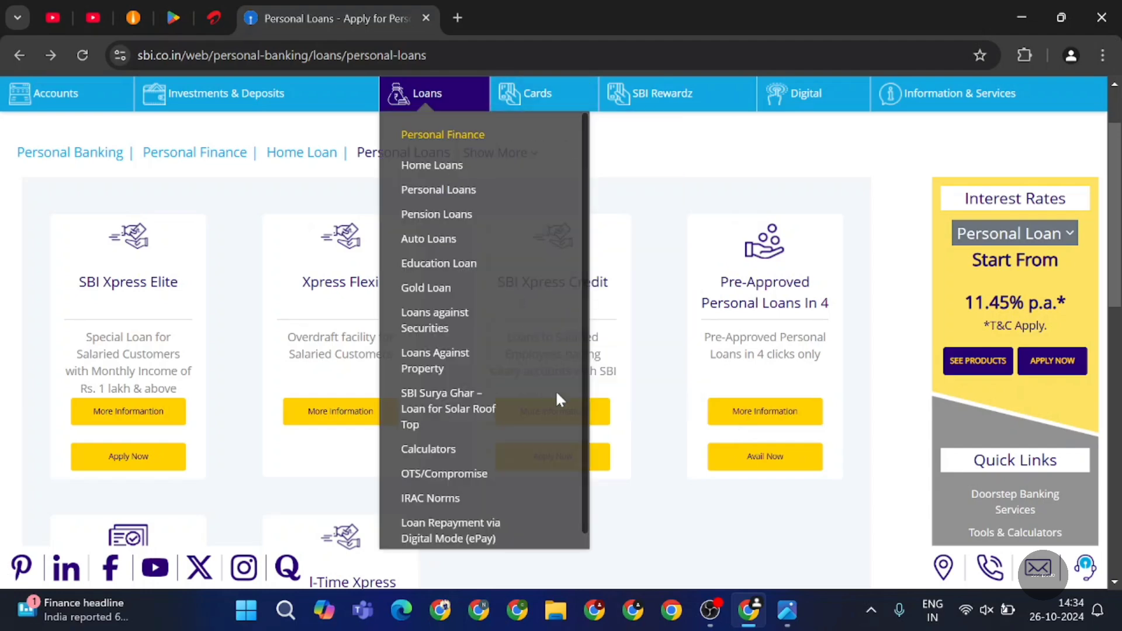
click(594, 416)
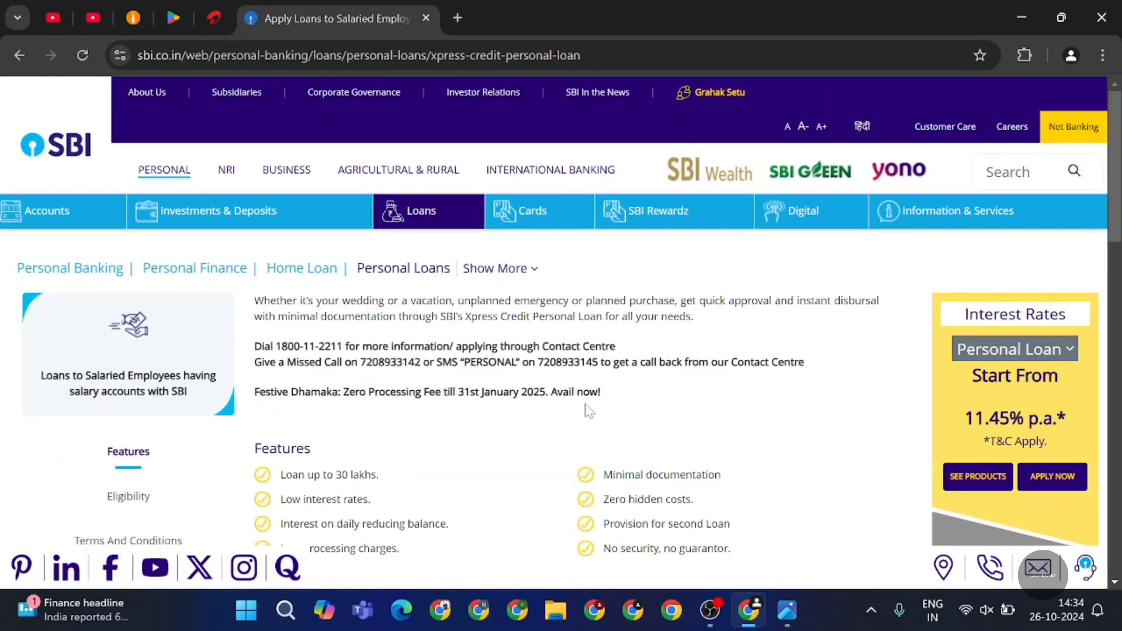
scroll(584, 350, down, 1)
scroll(688, 221, down, 1)
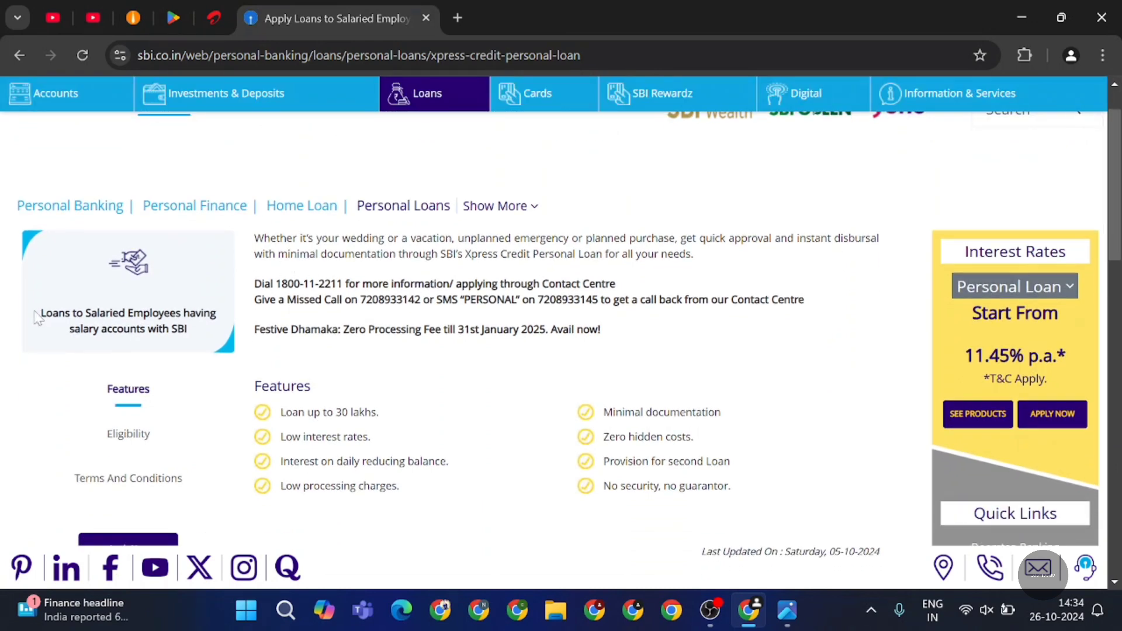
- Read the introductory text of the SBI Xpress Credit page about loans for salaried employees with SBI salary accounts
drag(38, 312, 203, 300)
click(204, 292)
drag(255, 238, 334, 254)
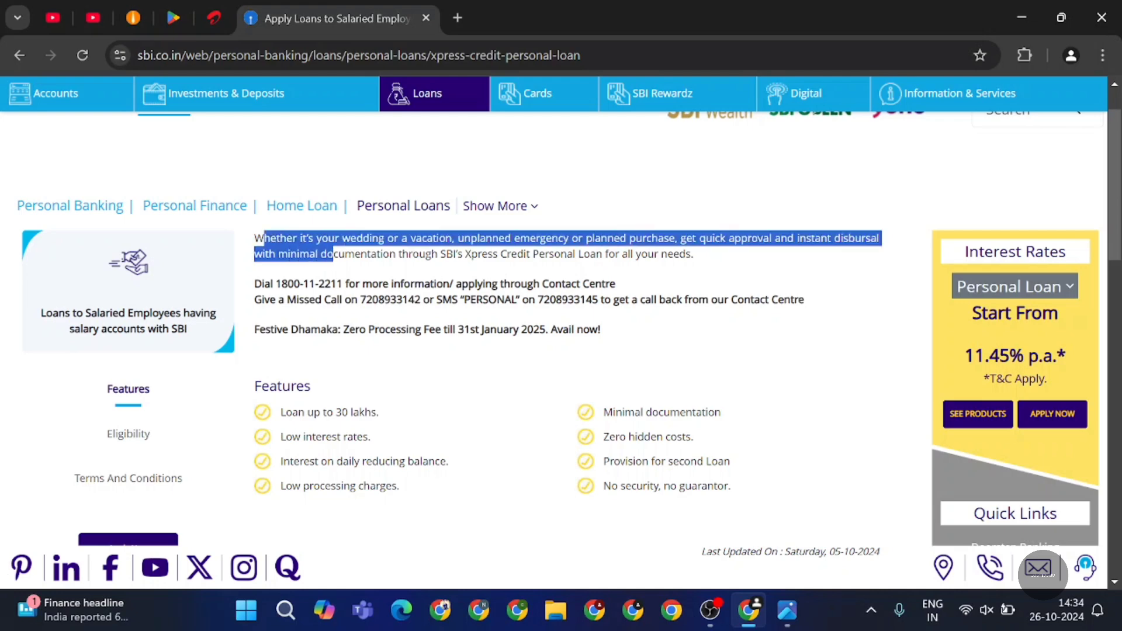
click(335, 254)
double_click(455, 237)
click(553, 254)
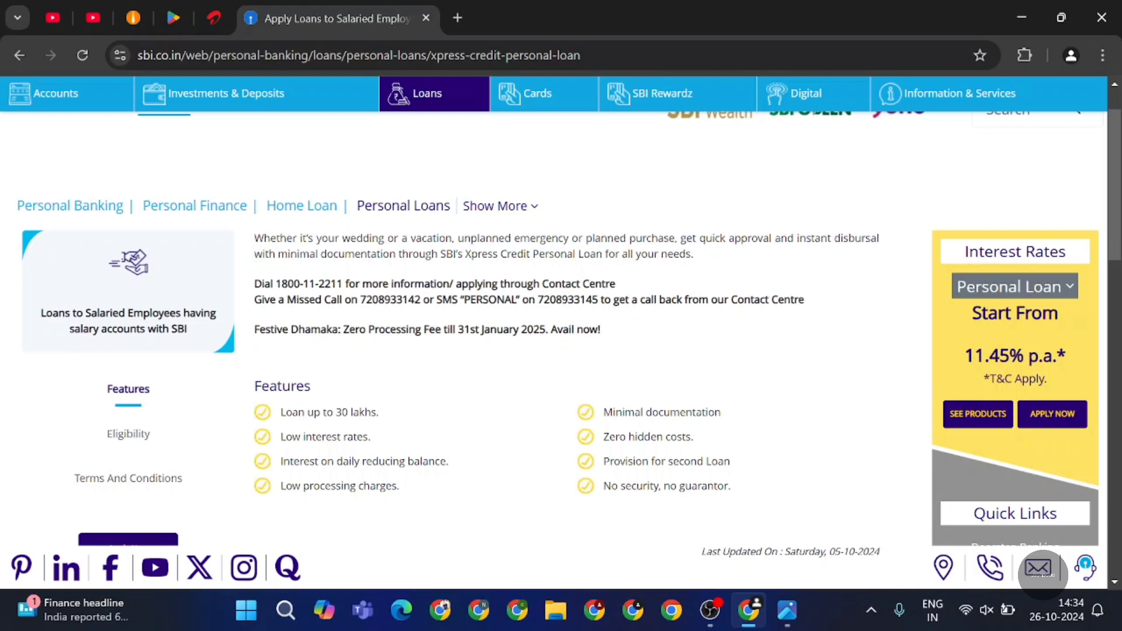
drag(466, 254, 744, 258)
click(744, 258)
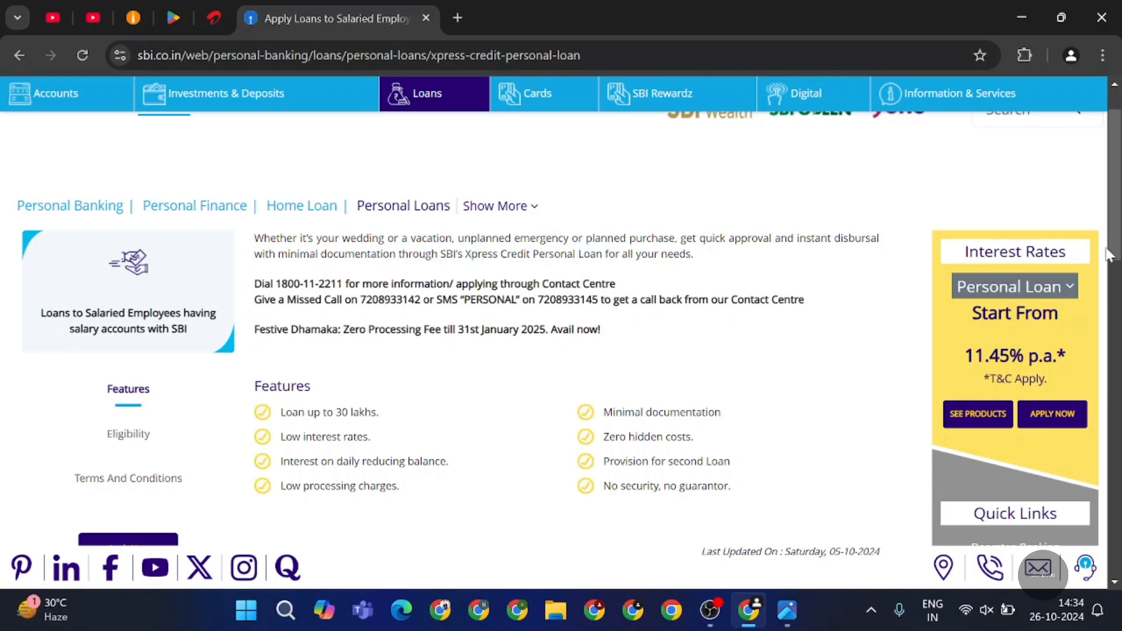
scroll(1109, 255, down, 2)
scroll(251, 370, up, 3)
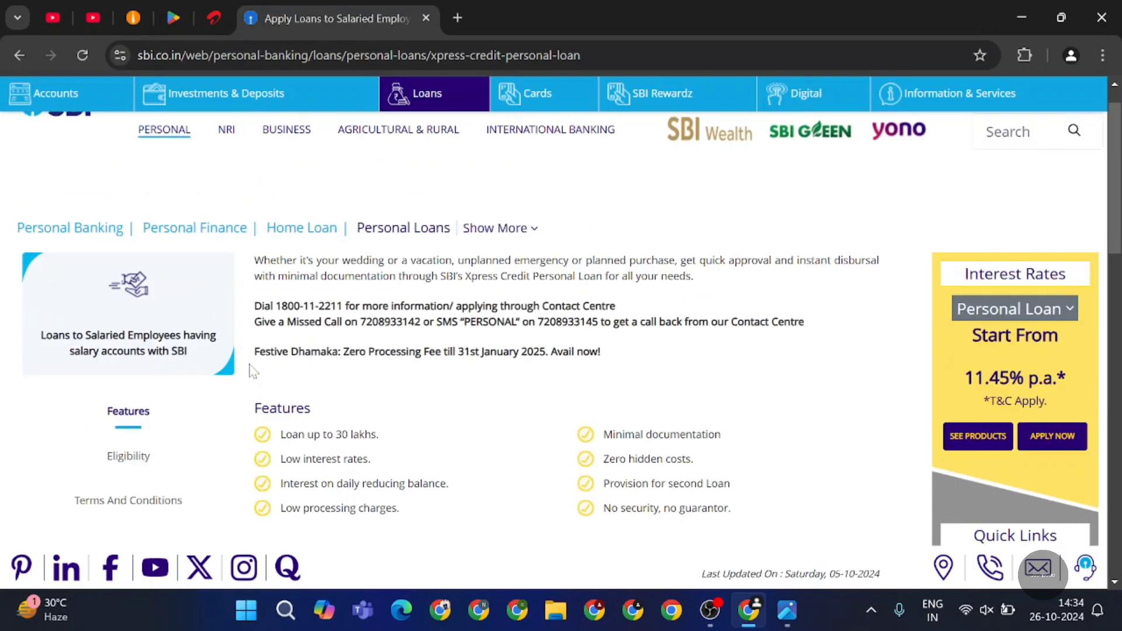
scroll(907, 240, down, 2)
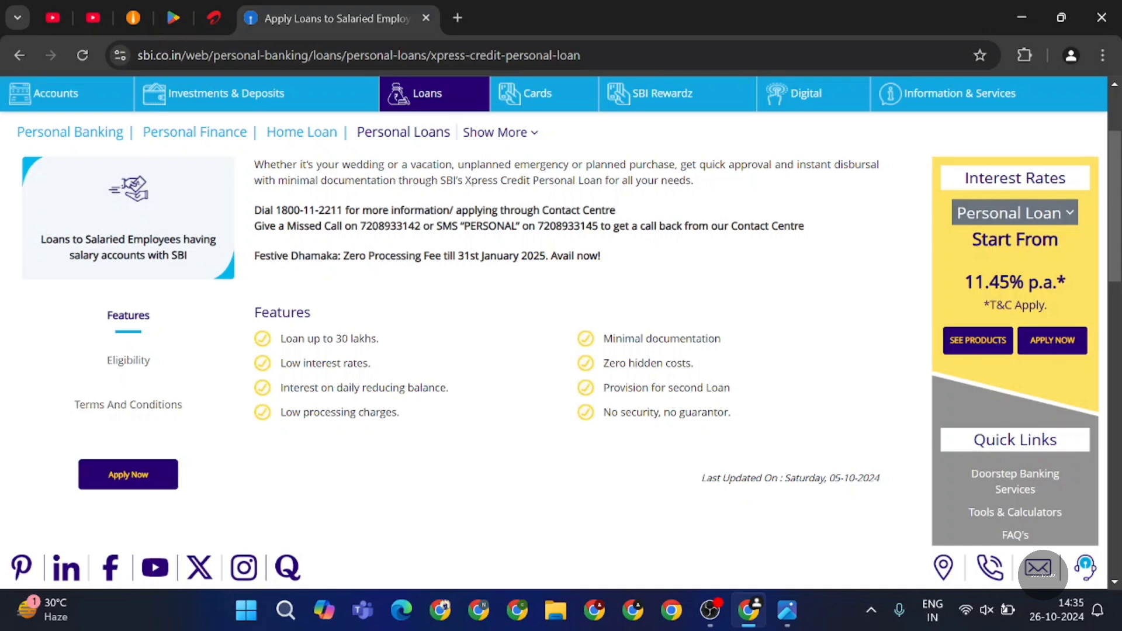
- Read through the loan's Features list, covering the amount, interest, processing charges, documentation, hidden costs and second-loan provision
drag(256, 313, 367, 316)
drag(299, 339, 378, 339)
drag(612, 339, 694, 363)
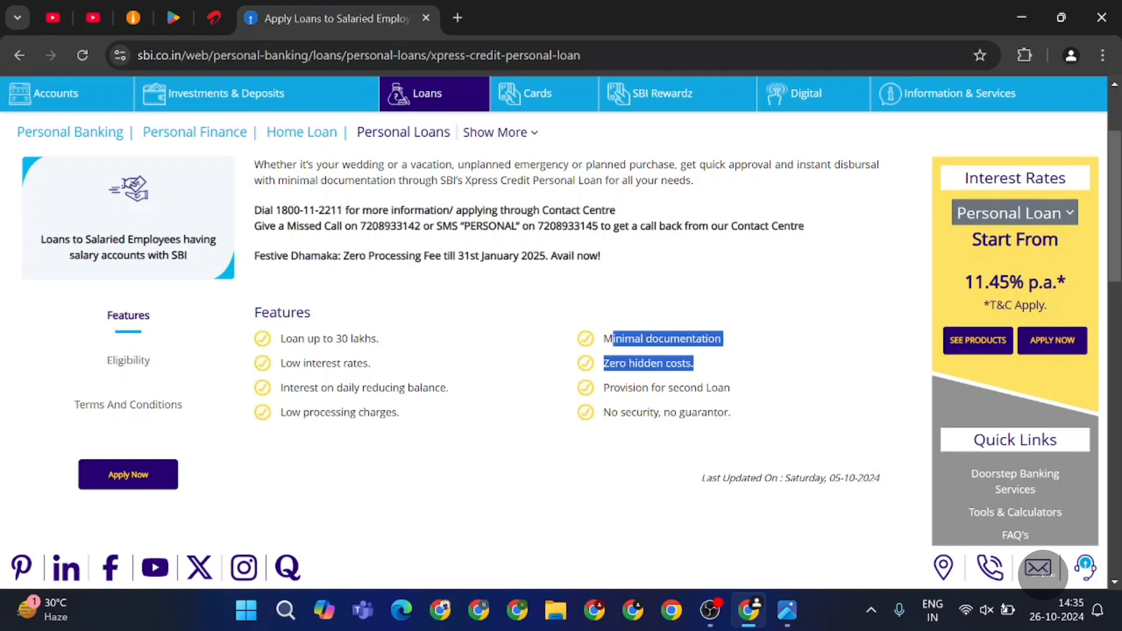
click(292, 386)
drag(301, 363, 391, 363)
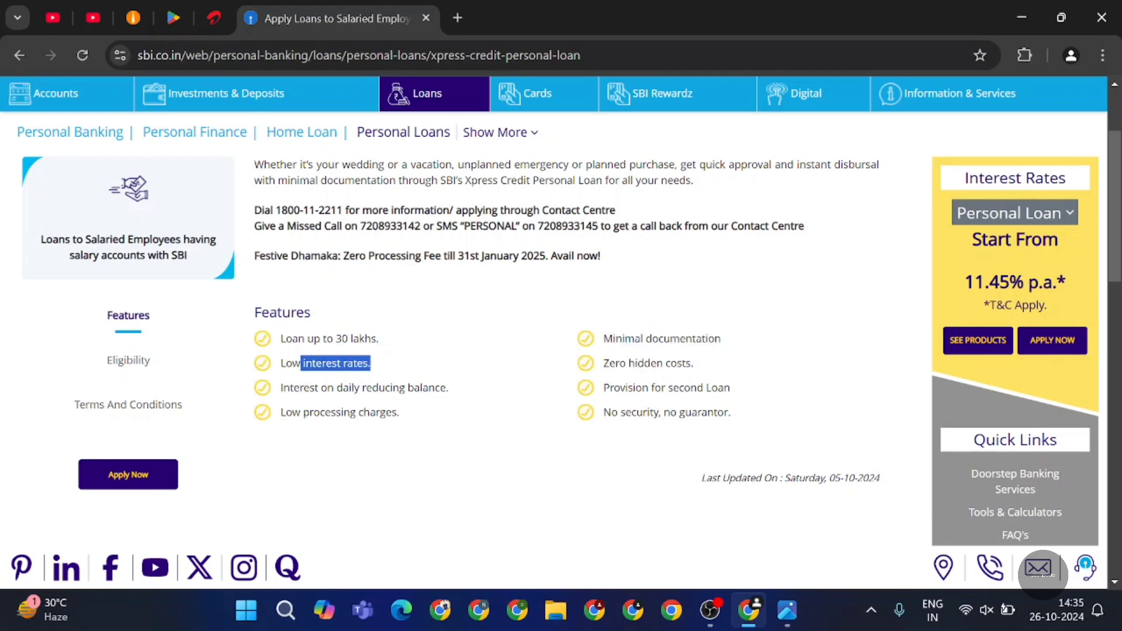
drag(636, 363, 783, 368)
drag(327, 388, 531, 395)
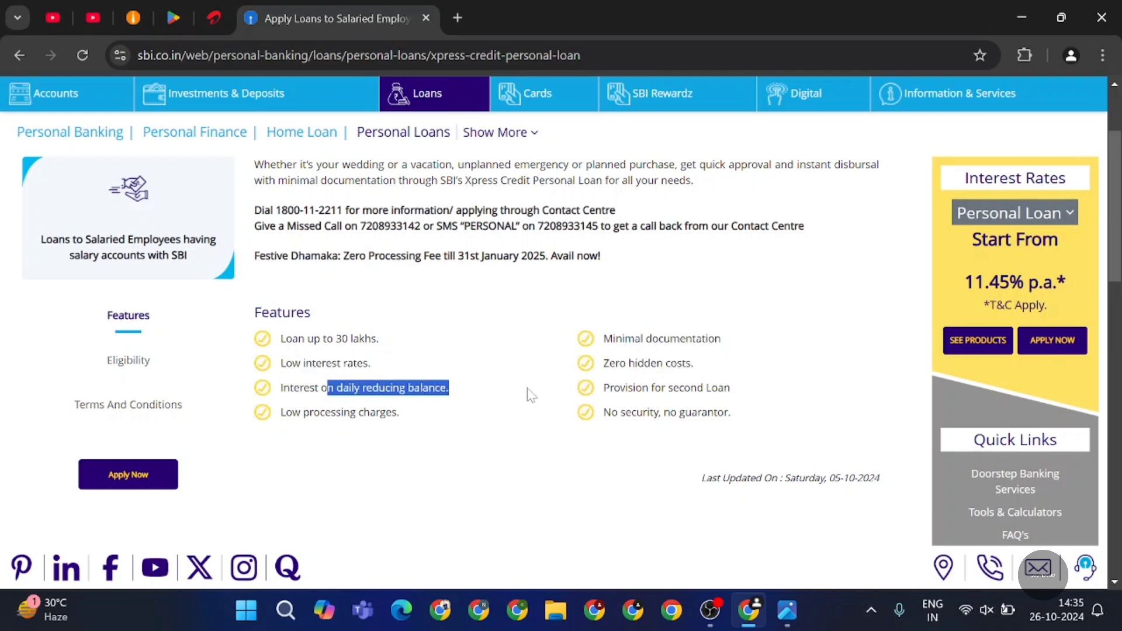
drag(603, 388, 301, 412)
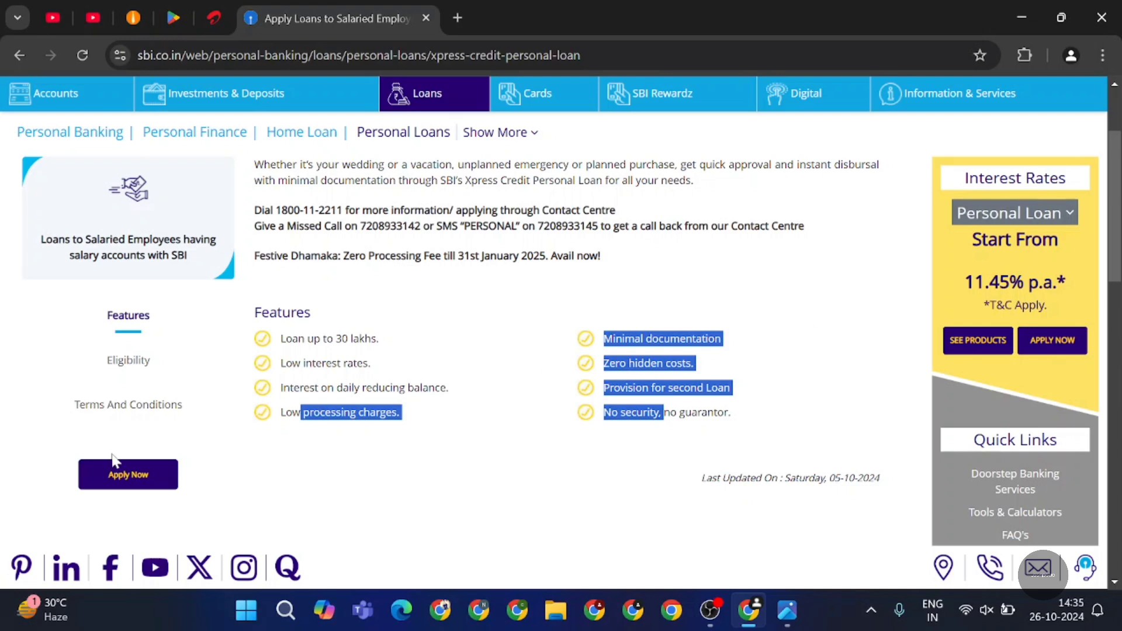
- Open the loan's Eligibility section and read the salary account, minimum monthly income and employment criteria
click(129, 360)
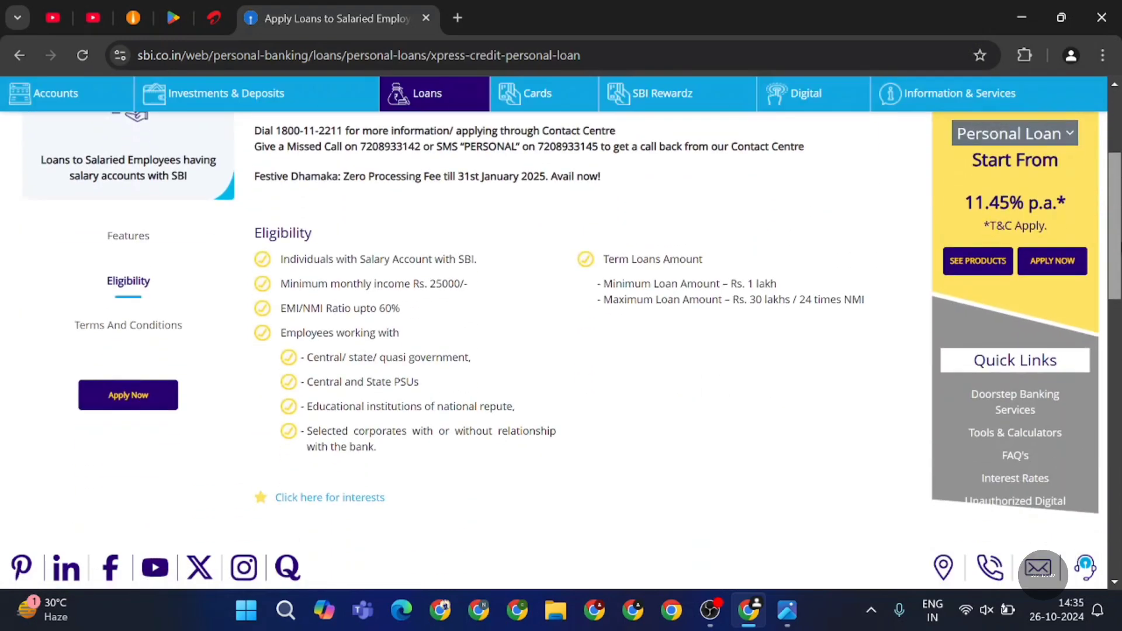
drag(299, 247, 518, 254)
click(518, 253)
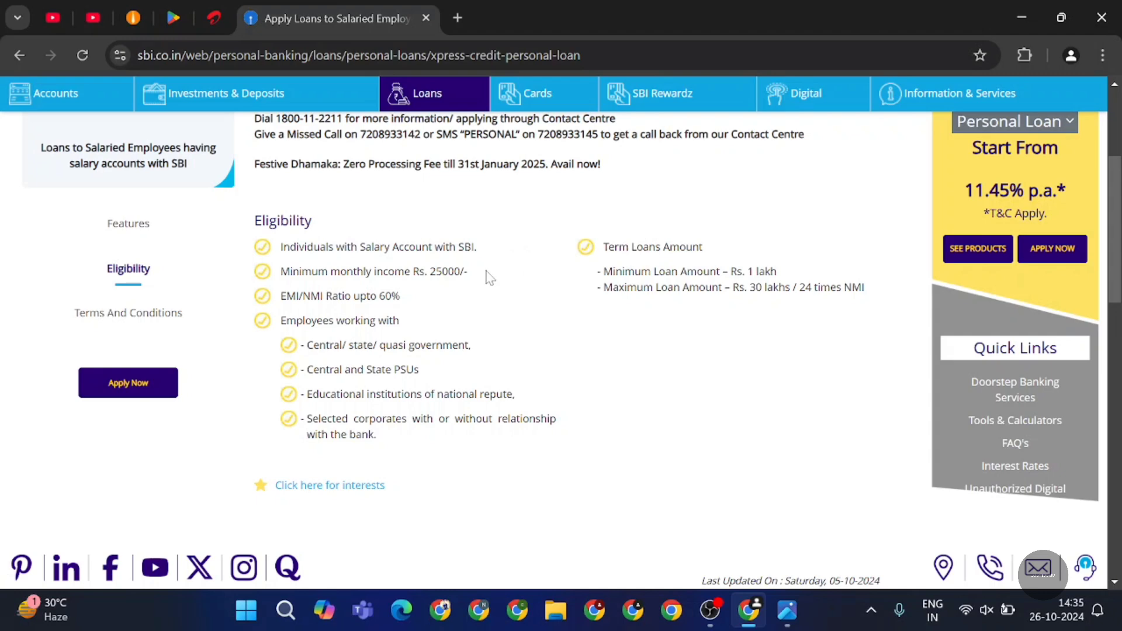
drag(319, 271, 486, 278)
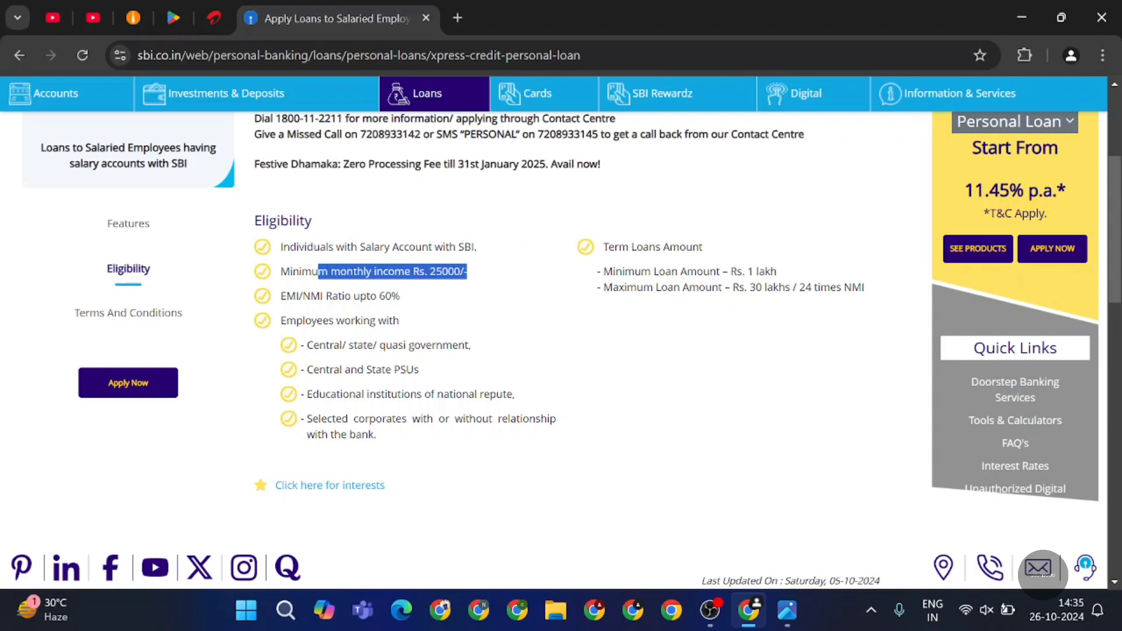
drag(310, 320, 459, 345)
click(466, 318)
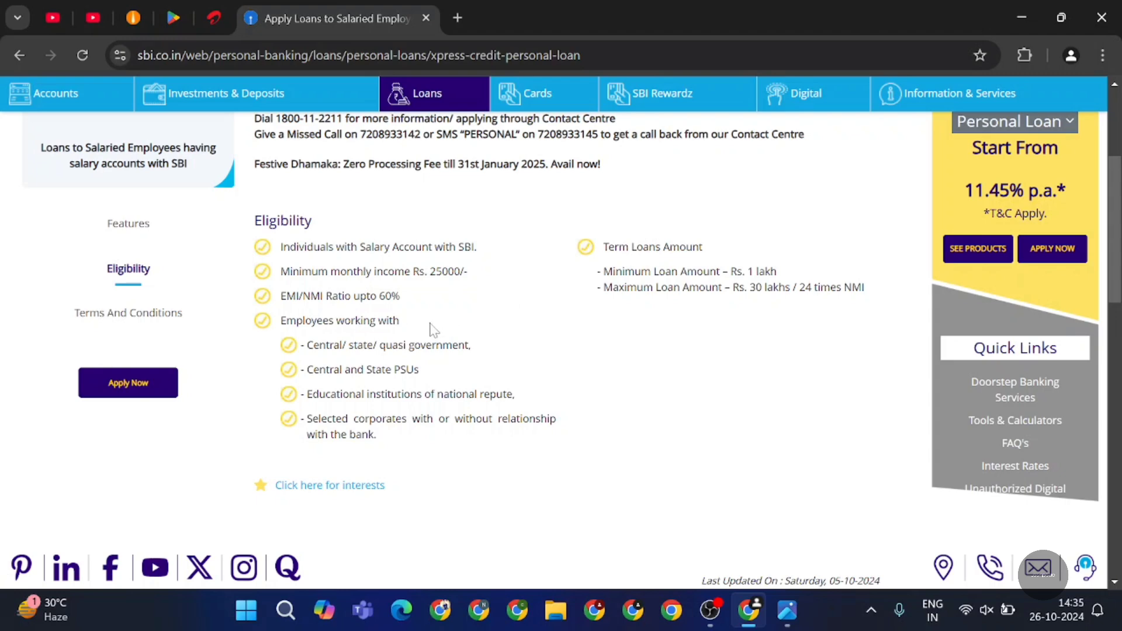
- Read the eligible employer categories, from government and PSUs to educational institutions and selected corporates
drag(304, 346, 495, 353)
drag(306, 369, 501, 394)
click(501, 391)
drag(340, 394, 546, 394)
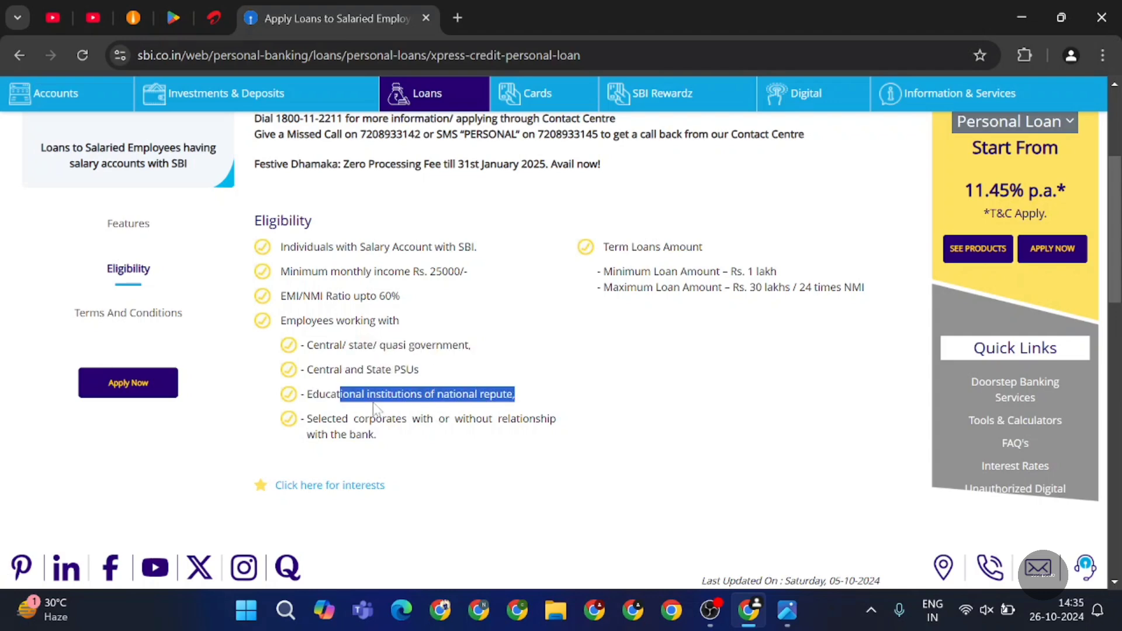
click(619, 390)
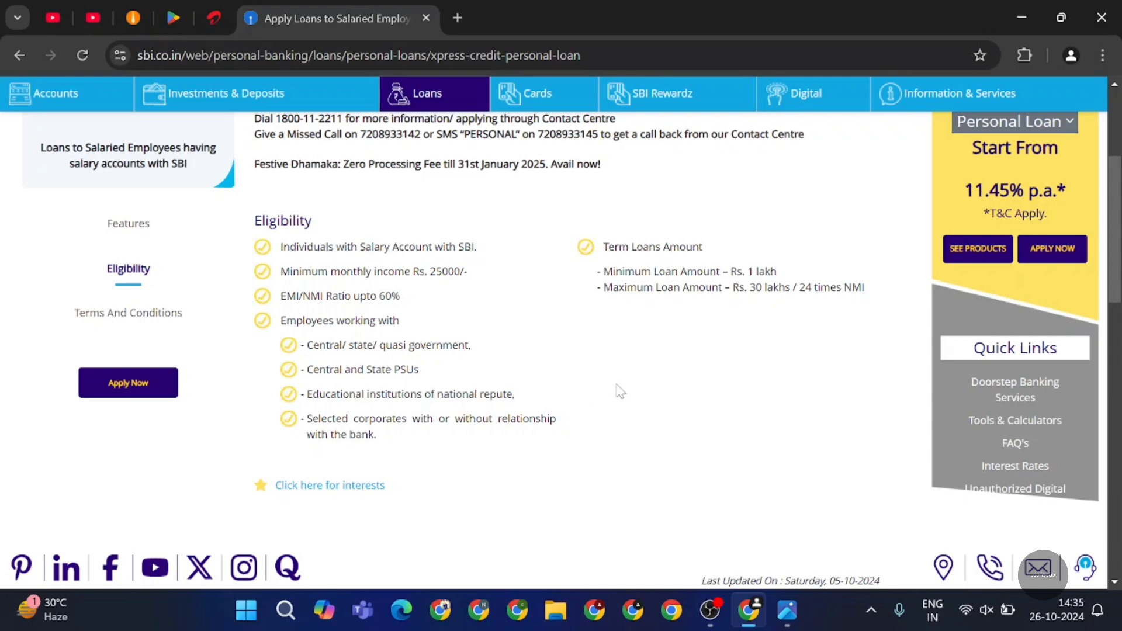
drag(320, 419, 534, 441)
click(757, 394)
- Read the minimum and maximum term loan amounts in the eligibility criteria
drag(604, 253, 700, 248)
click(699, 248)
drag(604, 275, 854, 313)
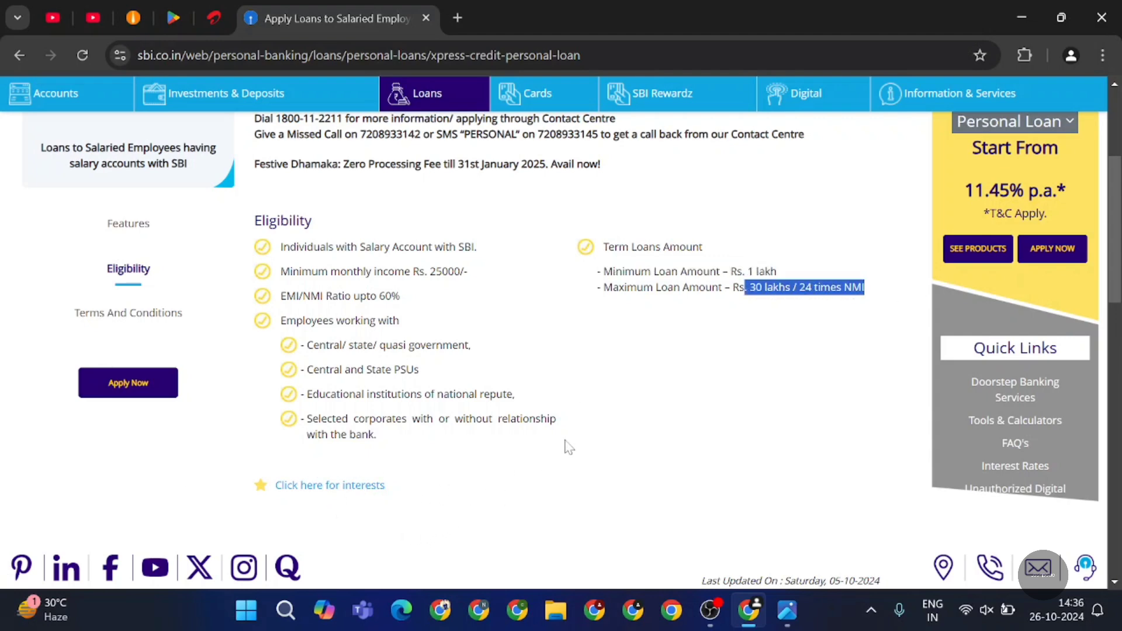
- Open the loan's Terms and Conditions section and look over the prepayment charges
click(149, 316)
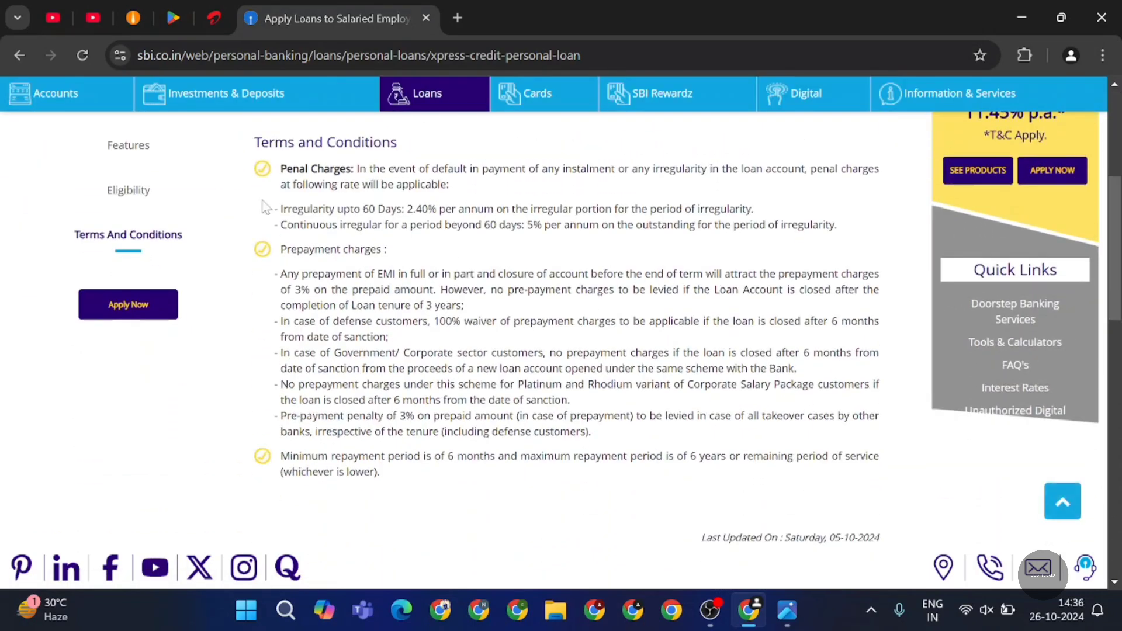
drag(285, 244, 433, 262)
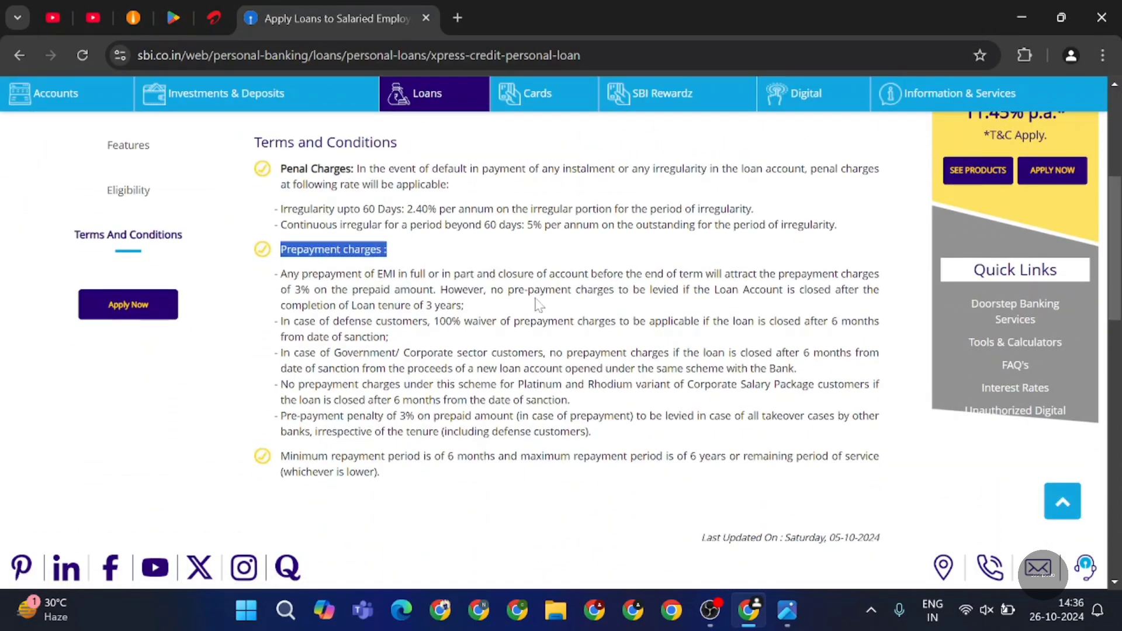
click(539, 305)
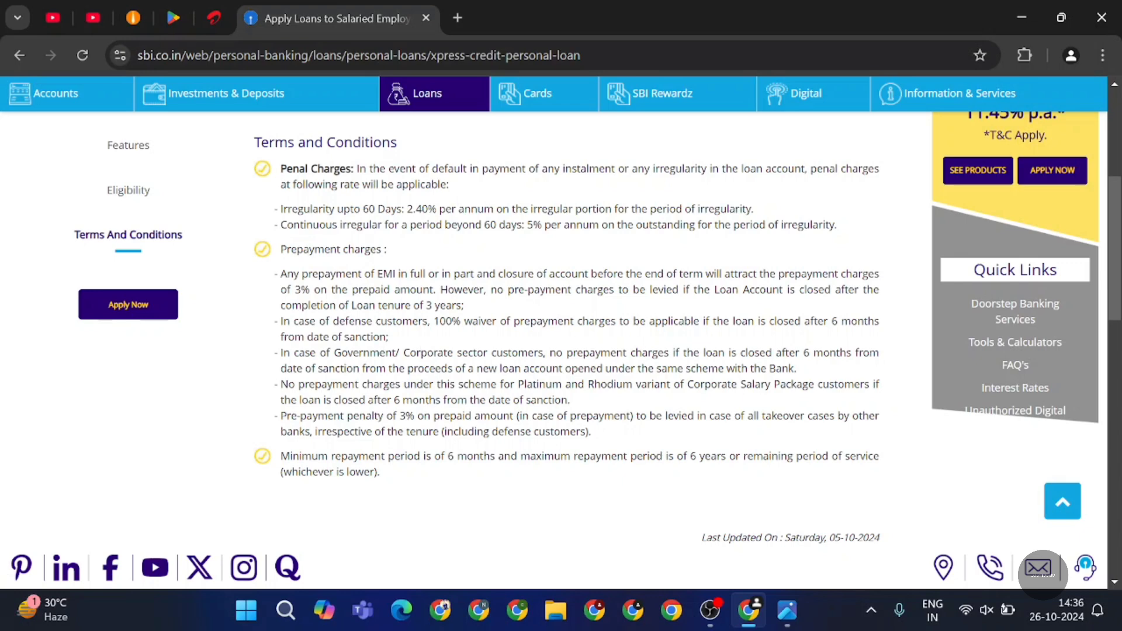
- Return to the loan's Features section and open the online application form with Apply Now
scroll(672, 339, up, 5)
click(142, 459)
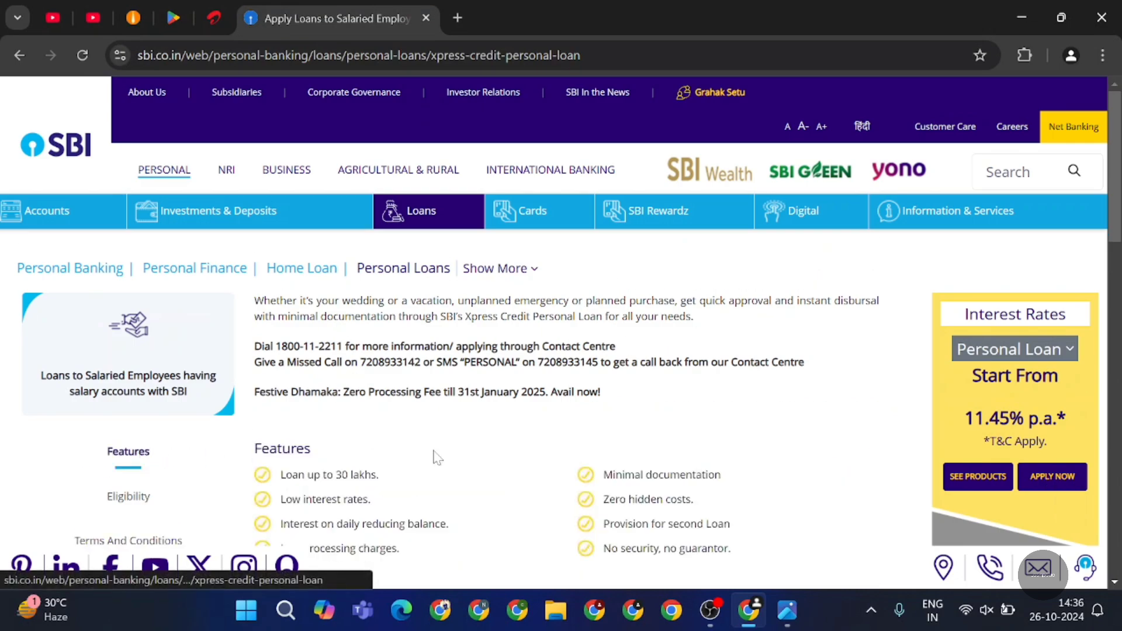
scroll(1115, 157, down, 2)
scroll(1116, 176, down, 3)
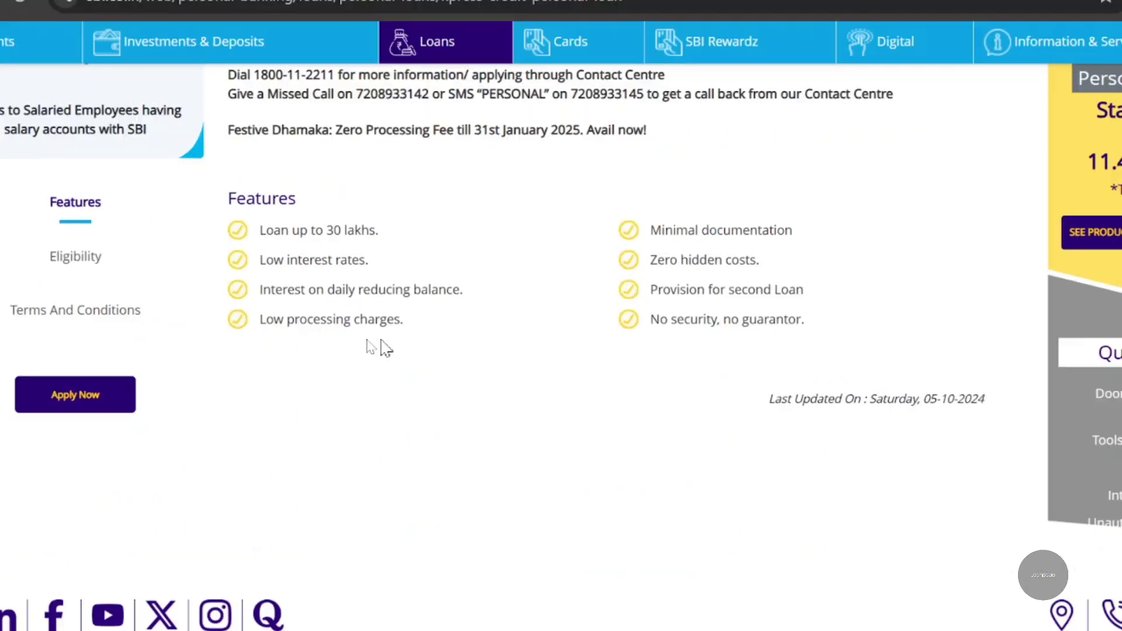
click(134, 394)
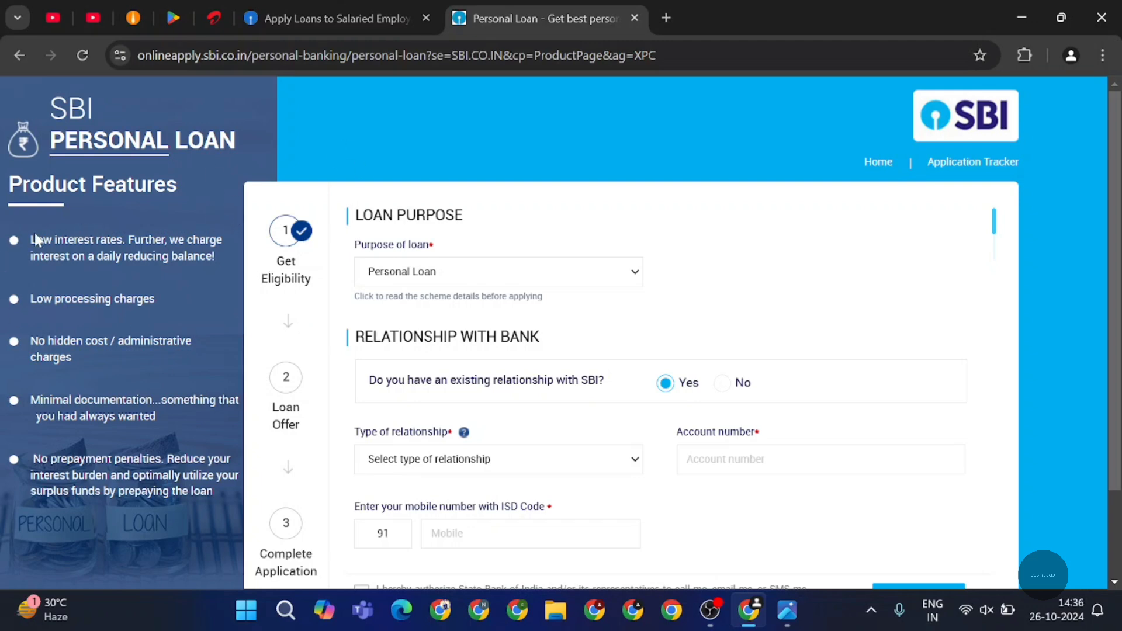
- Read the Product Features beside the SBI personal loan application form and look over the form
drag(30, 240, 170, 273)
click(156, 282)
drag(41, 400, 163, 459)
scroll(757, 175, down, 1)
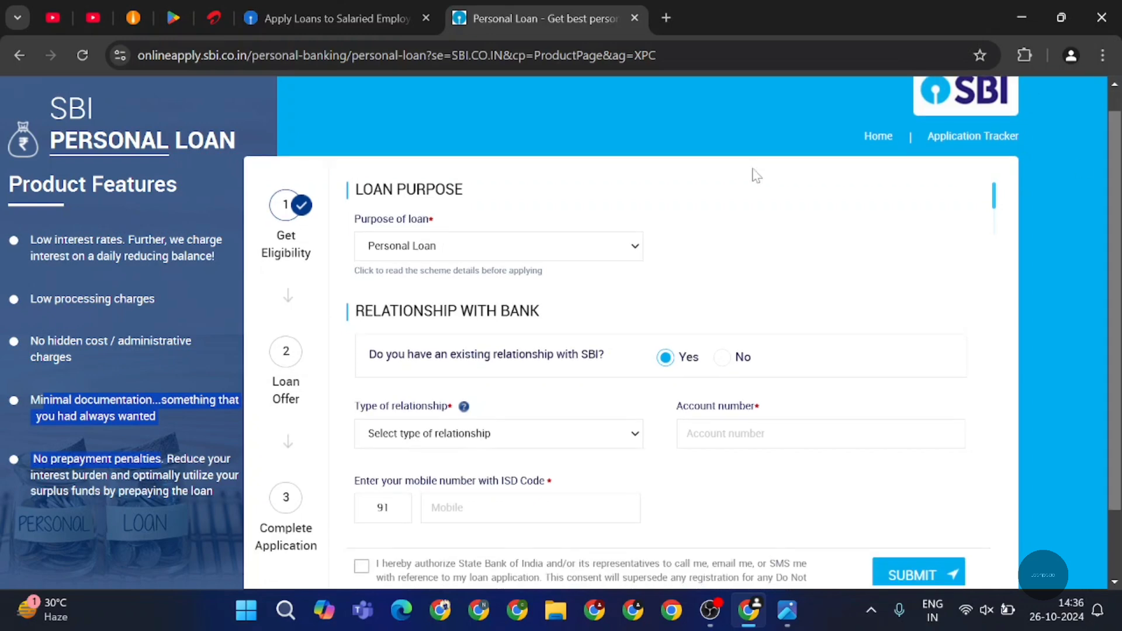
scroll(742, 215, up, 1)
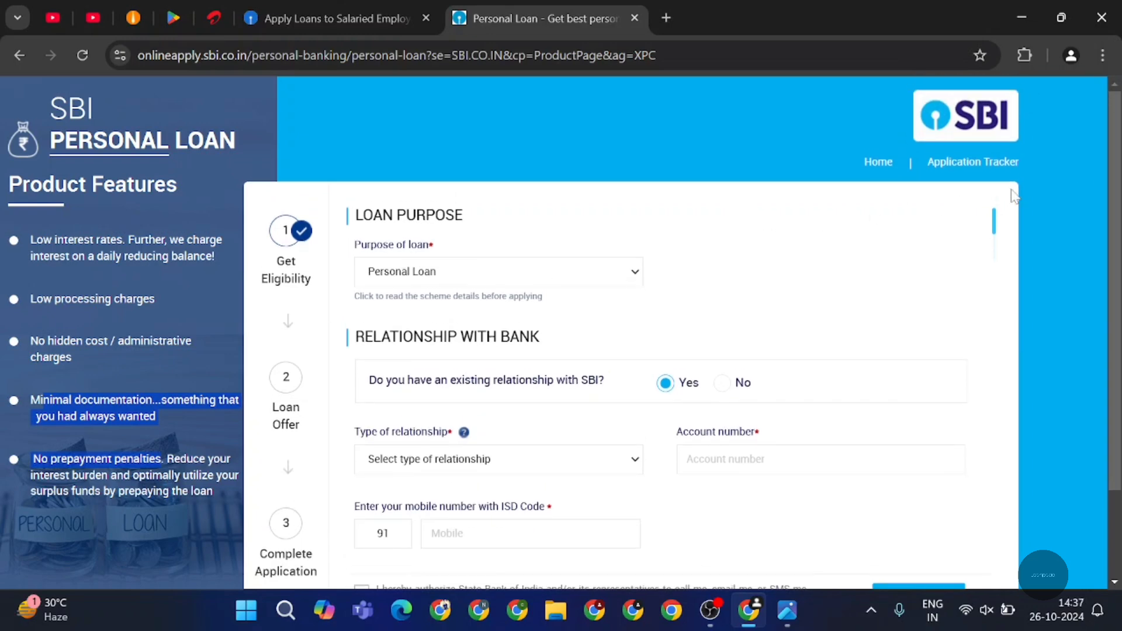
- View the Application Tracker dialog for checking an online application's status, and close it without entering any details
click(950, 162)
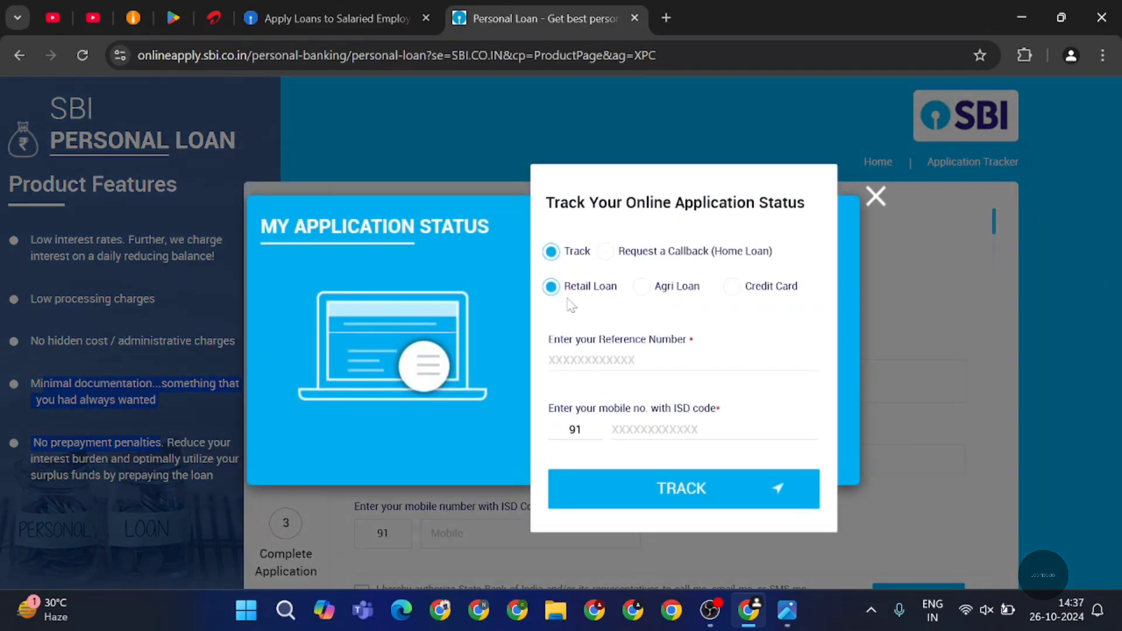
click(876, 196)
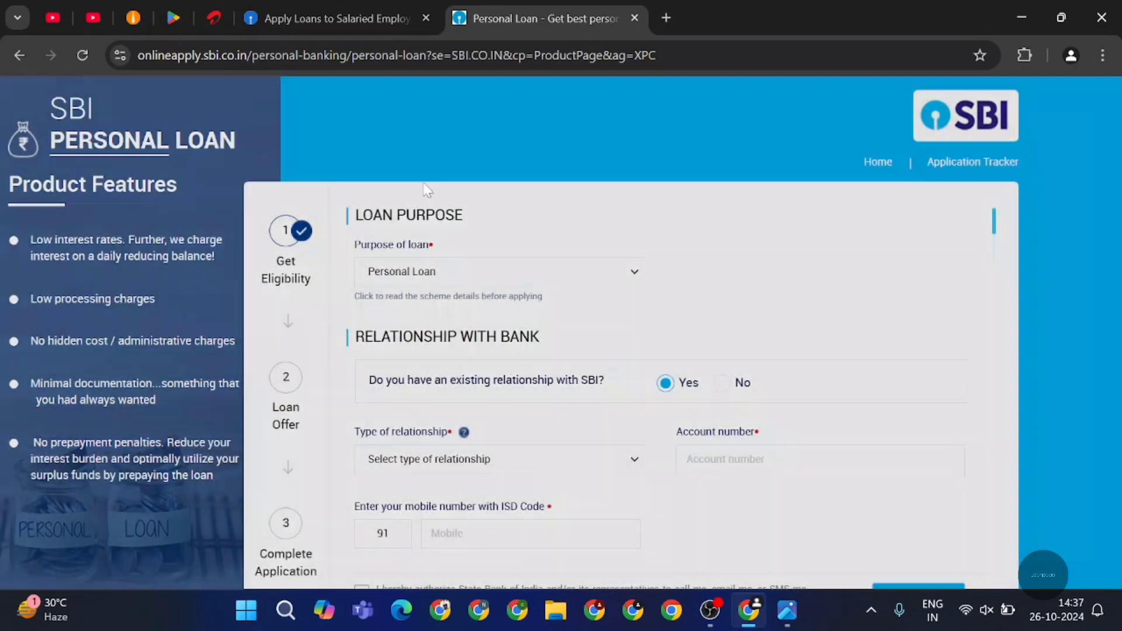
click(971, 162)
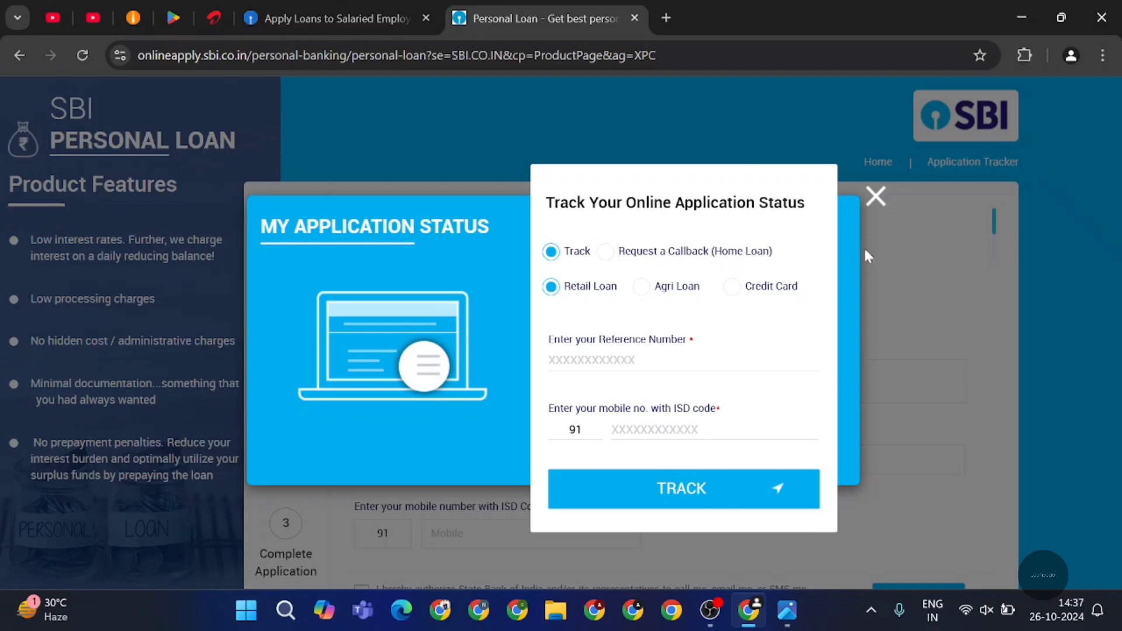
click(875, 198)
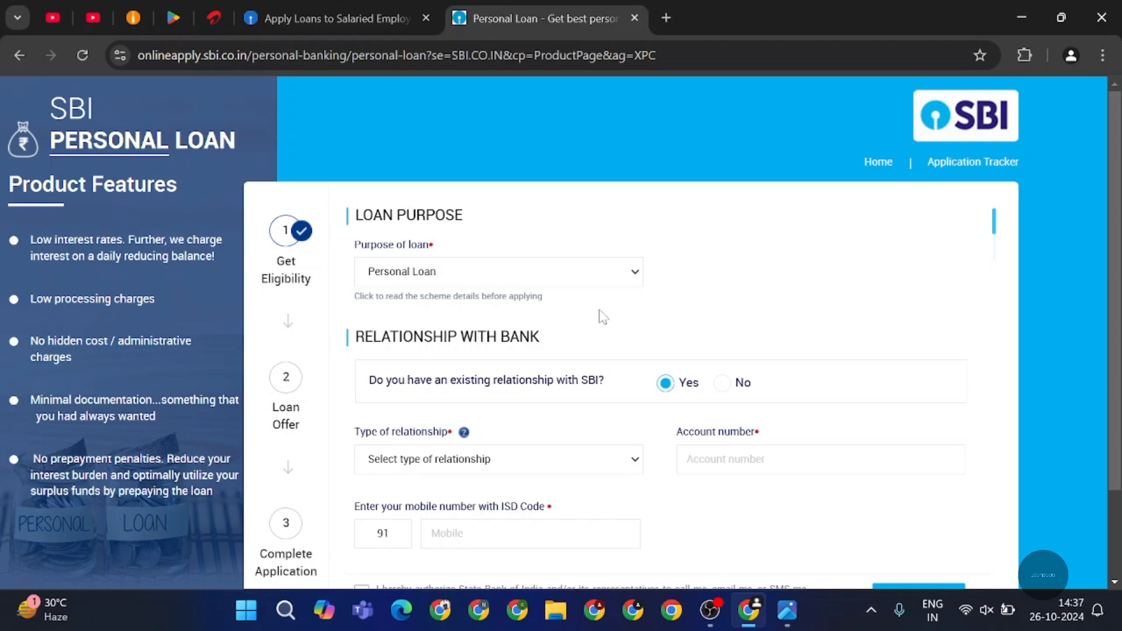
click(993, 163)
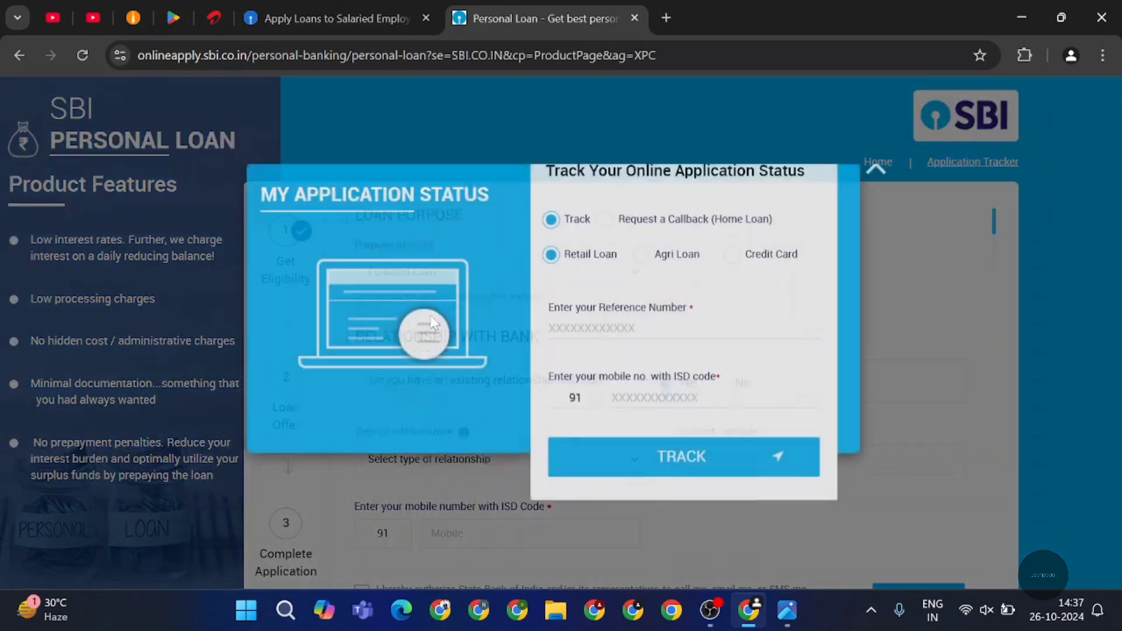
click(875, 199)
- View the scheme details page linked below the loan purpose, close it and check the Purpose of loan choices
scroll(709, 315, down, 1)
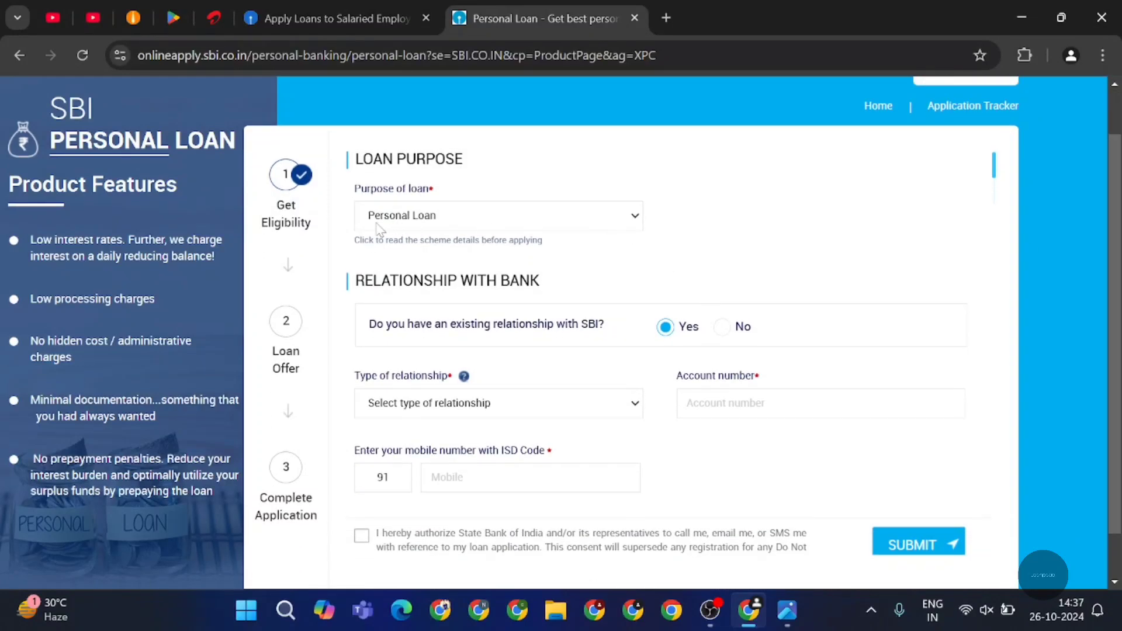
click(403, 240)
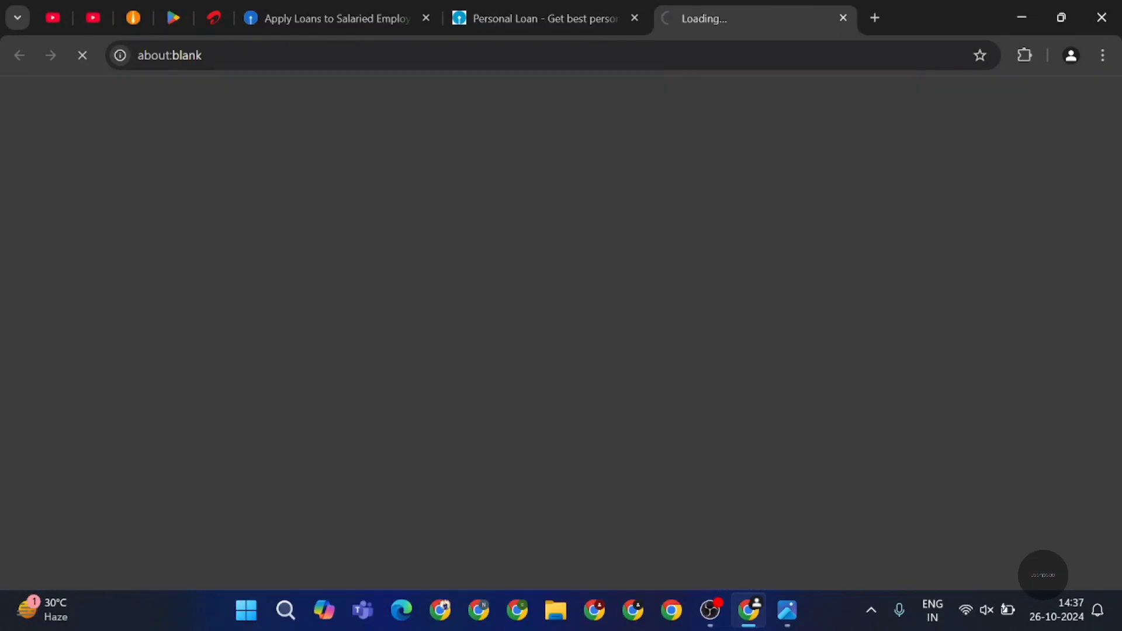
double_click(859, 14)
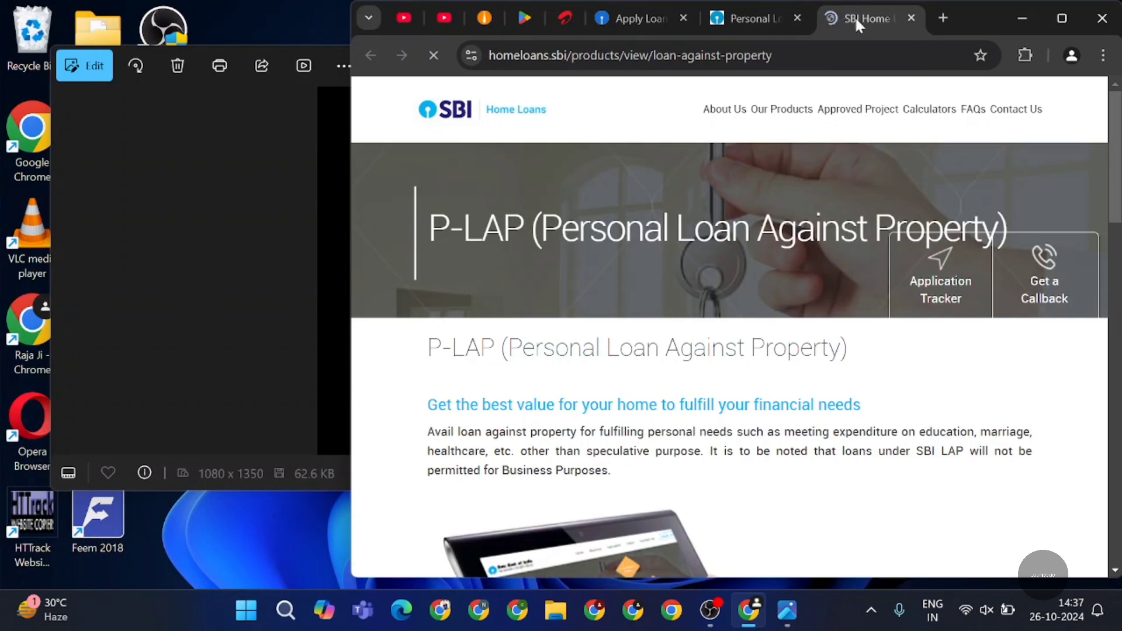
click(1063, 18)
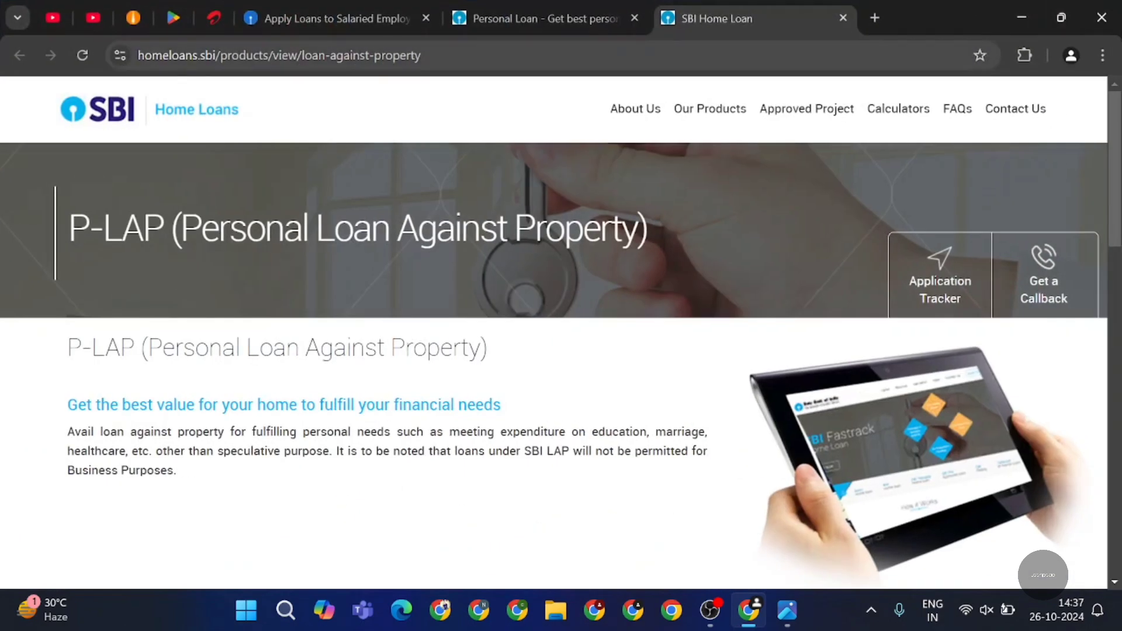
click(843, 19)
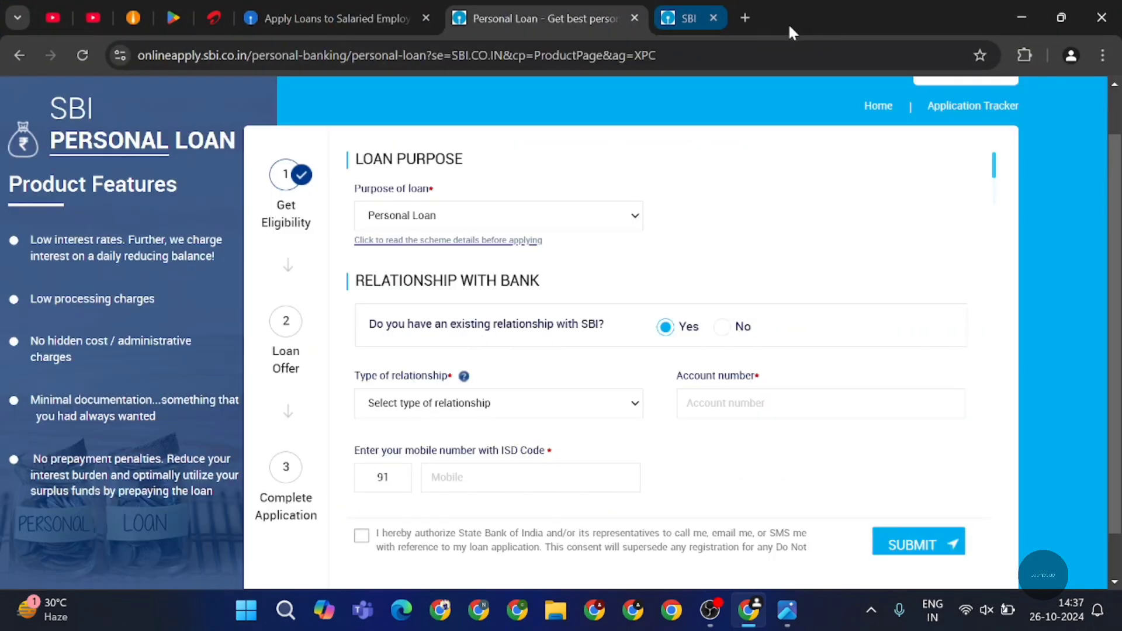
click(460, 225)
click(460, 225)
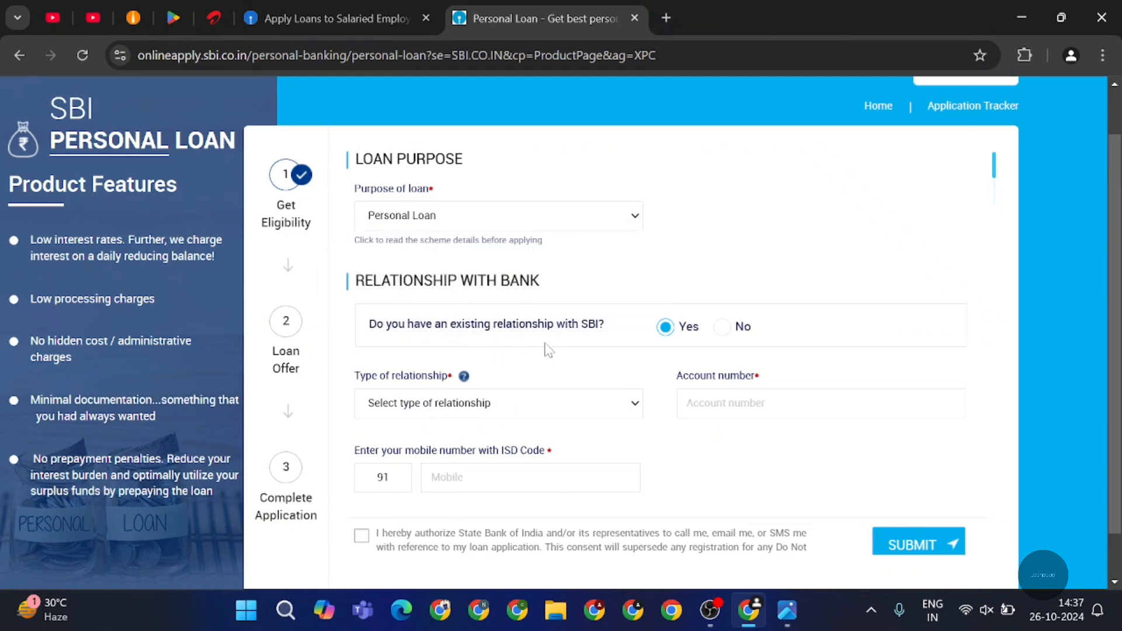
- Set the type of relationship with SBI to Salary A/c With SBI and recheck the available relationship choices
click(557, 411)
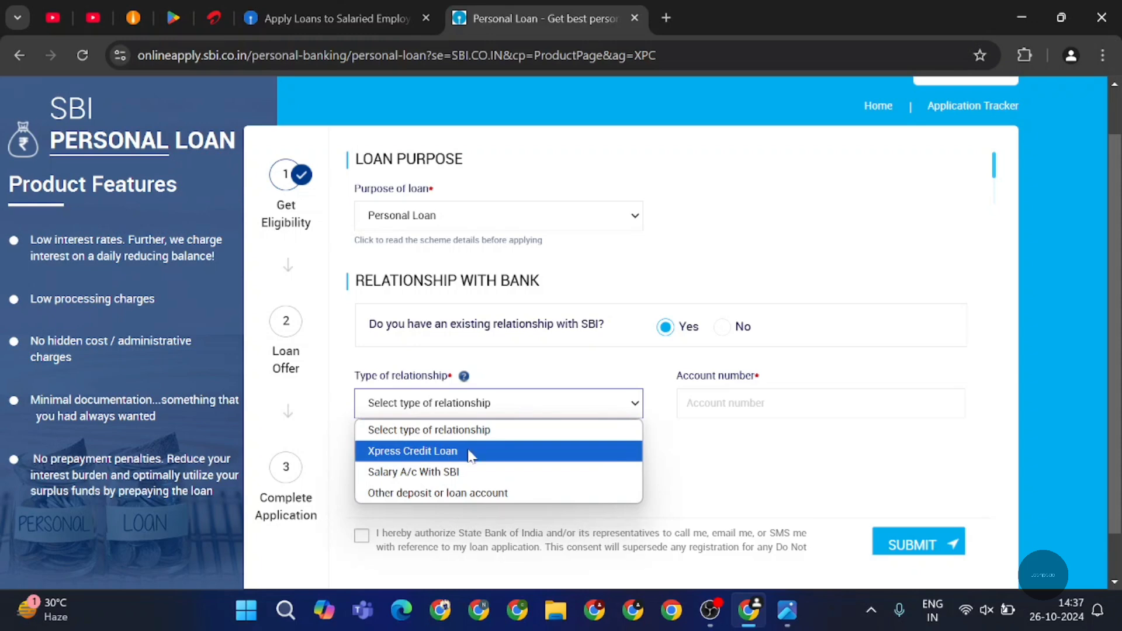
click(455, 475)
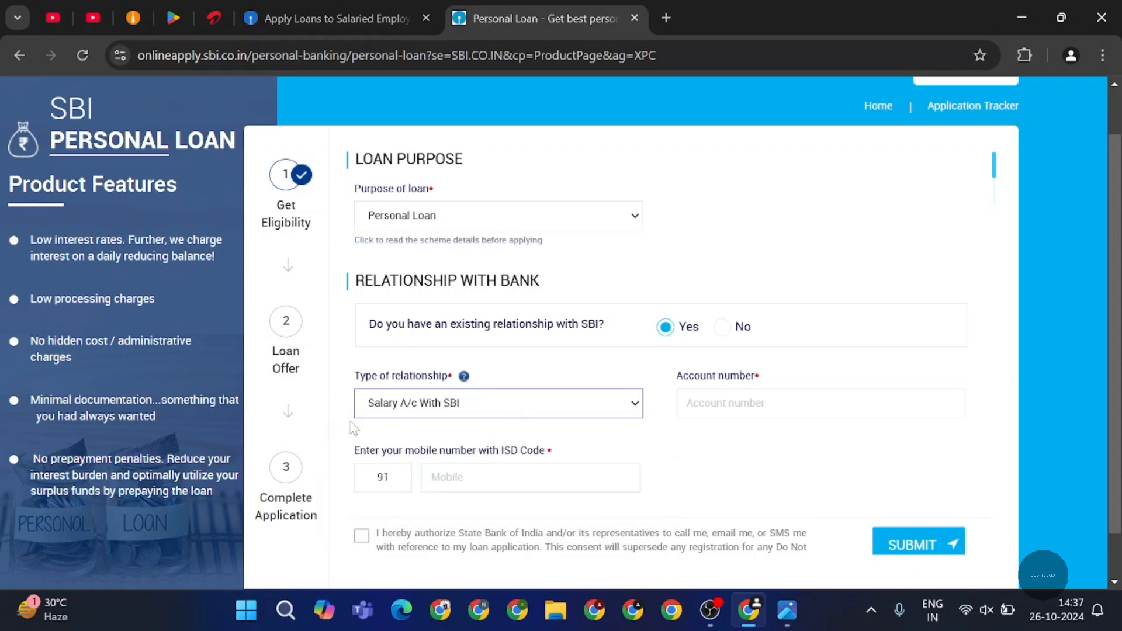
click(470, 408)
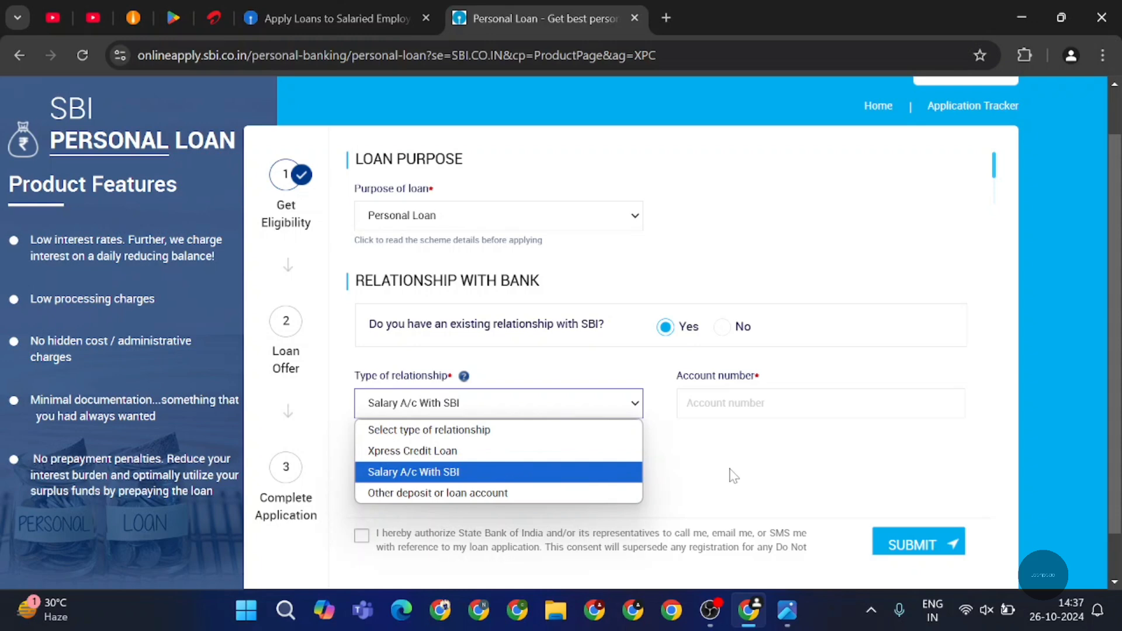
click(709, 484)
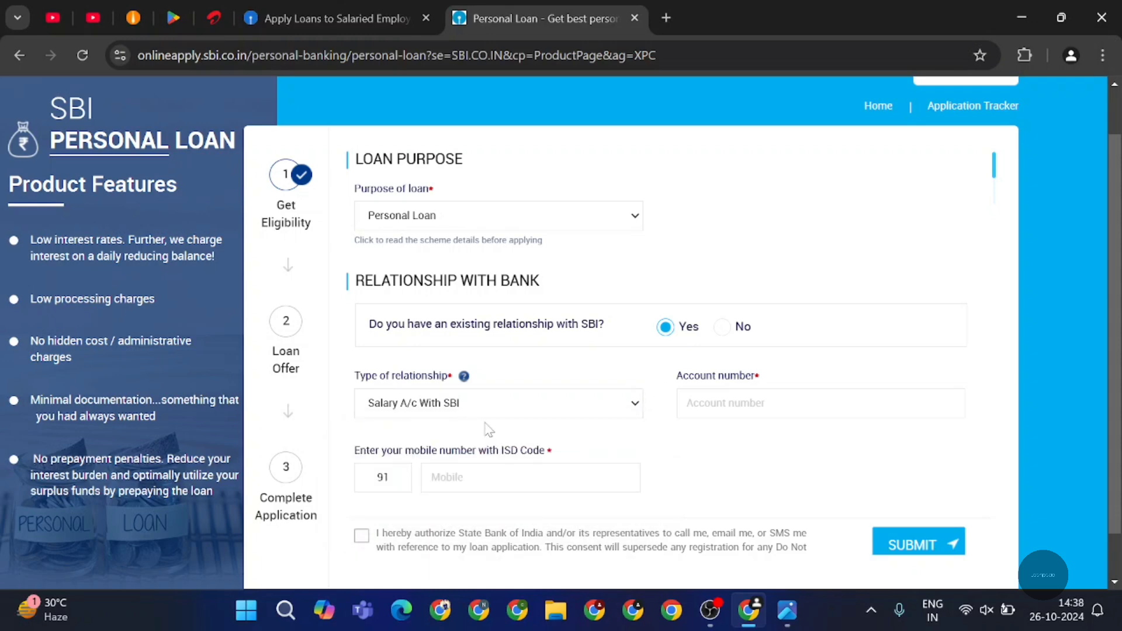
- Answer No to having an existing relationship with SBI and look over the applicant, income, workplace and contact sections of the form
click(724, 328)
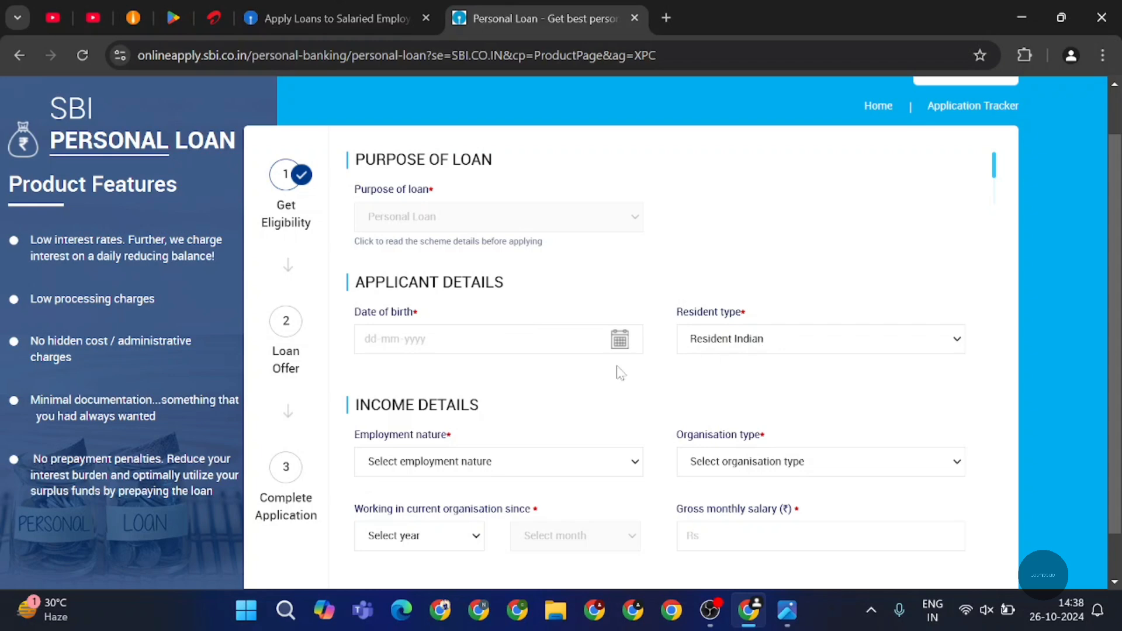
scroll(731, 412, down, 2)
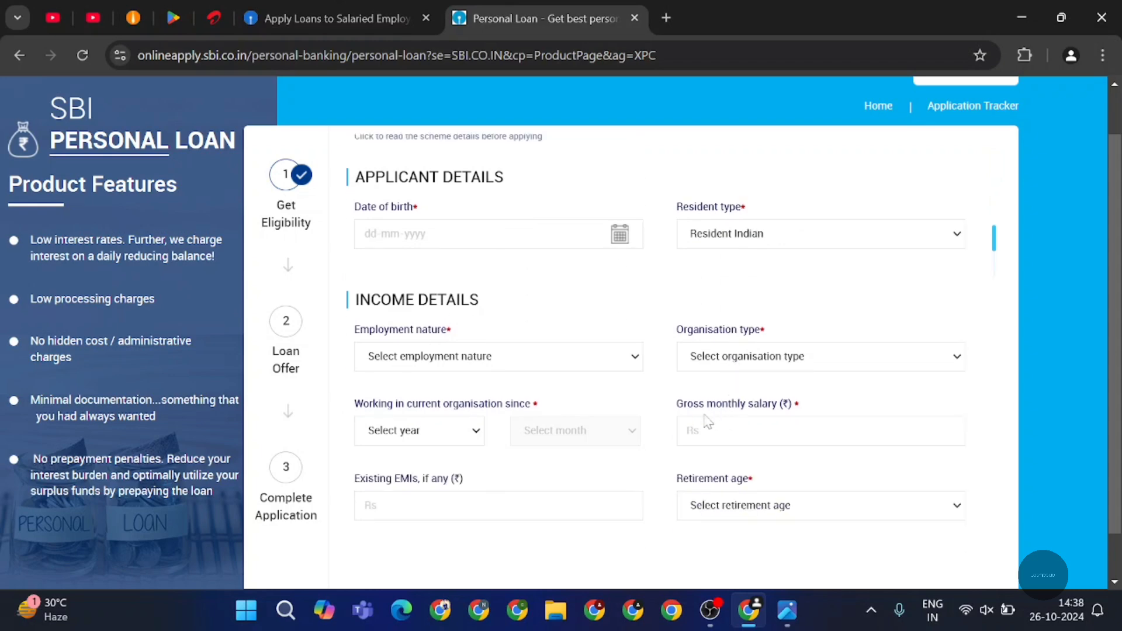
scroll(673, 409, up, 1)
scroll(643, 403, down, 2)
scroll(526, 336, down, 2)
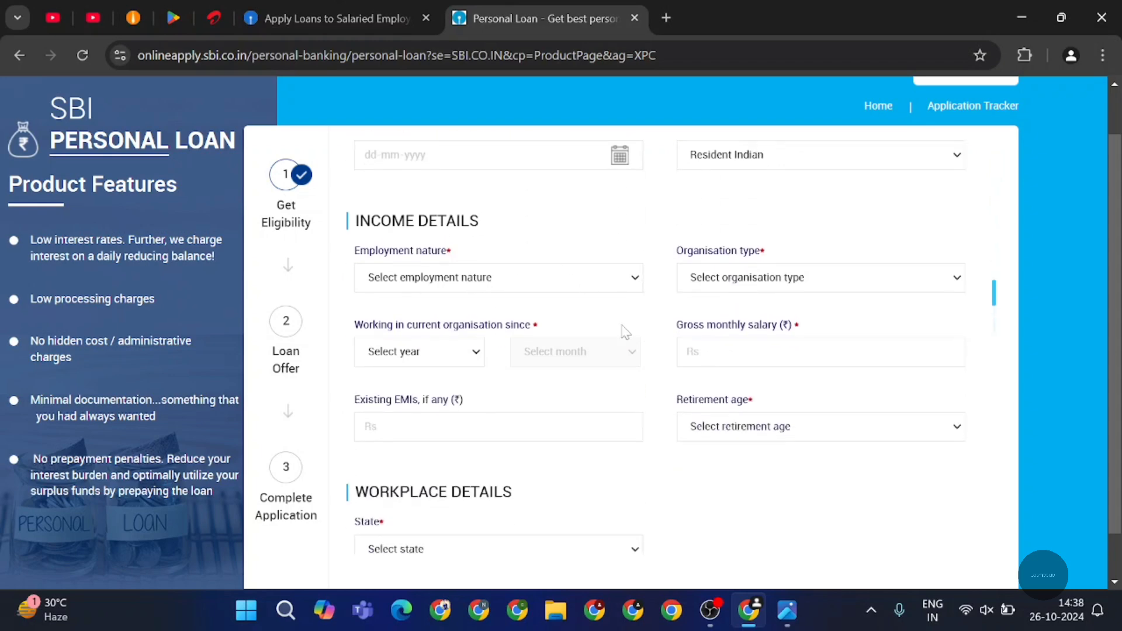
scroll(536, 391, down, 4)
scroll(731, 383, up, 5)
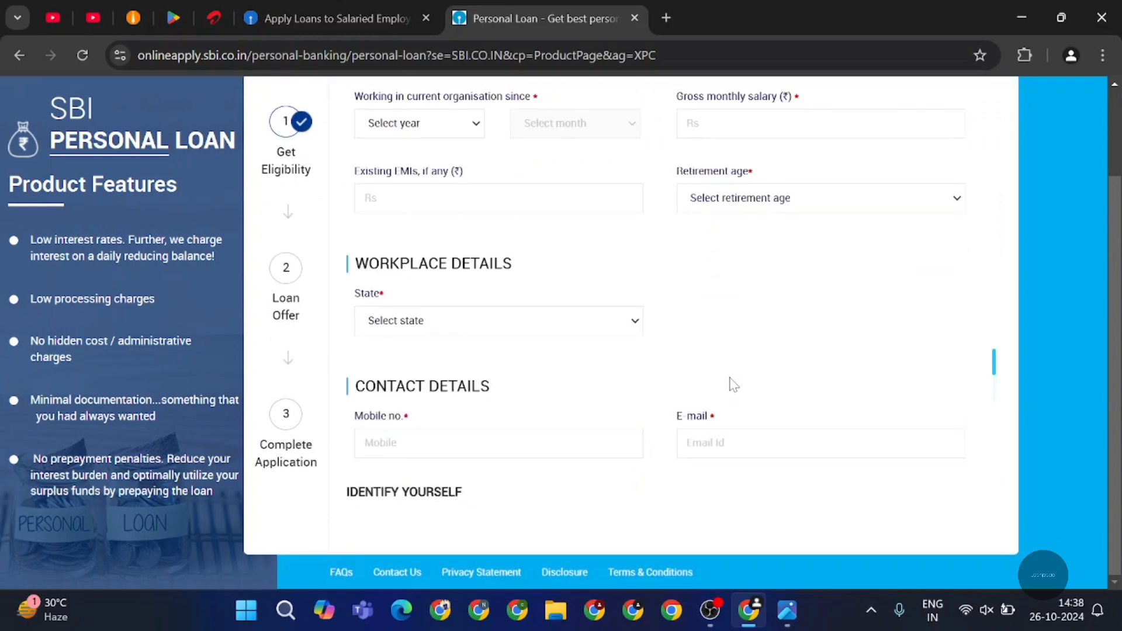
scroll(731, 383, up, 4)
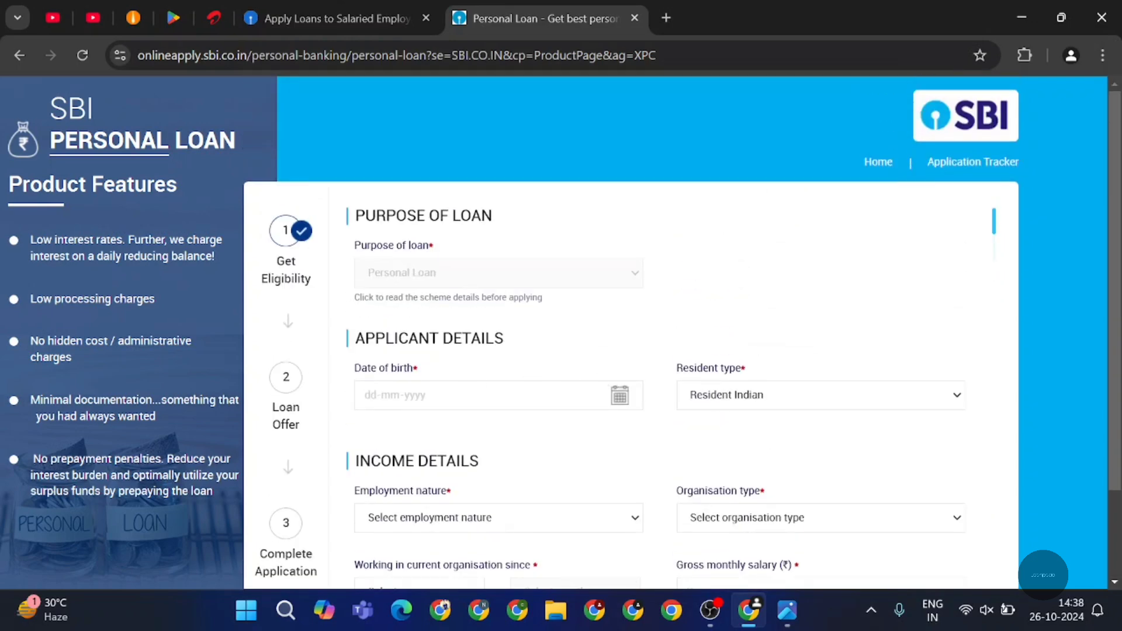
- Check the Date of birth field without entering a date and look through the form to the captcha, consent and loan quote section
click(508, 394)
click(624, 336)
click(503, 396)
click(701, 435)
scroll(661, 404, down, 2)
scroll(661, 405, down, 9)
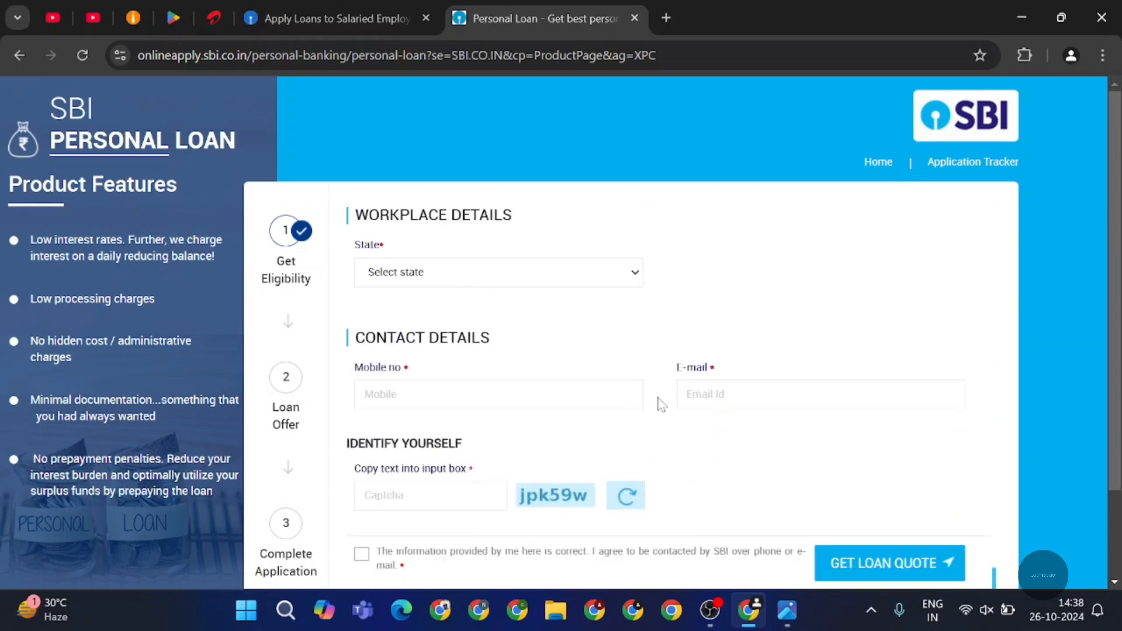
scroll(661, 404, up, 10)
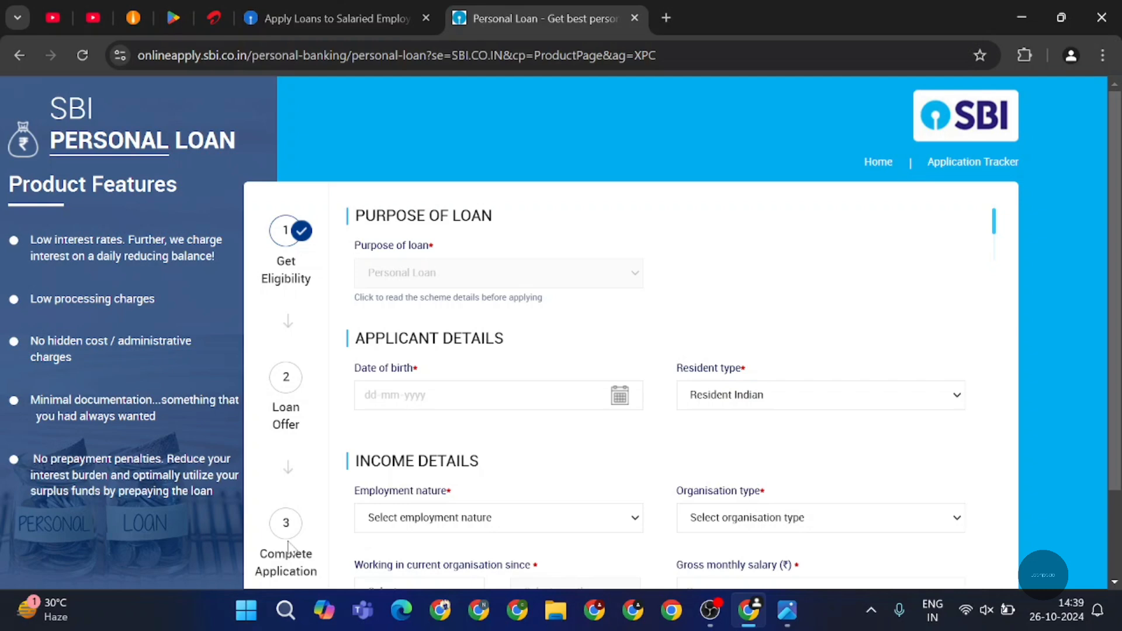
- Review the Applicant Details and Income Details fields and switch to the Loanpaao YouTube channel's Videos page
scroll(629, 377, down, 2)
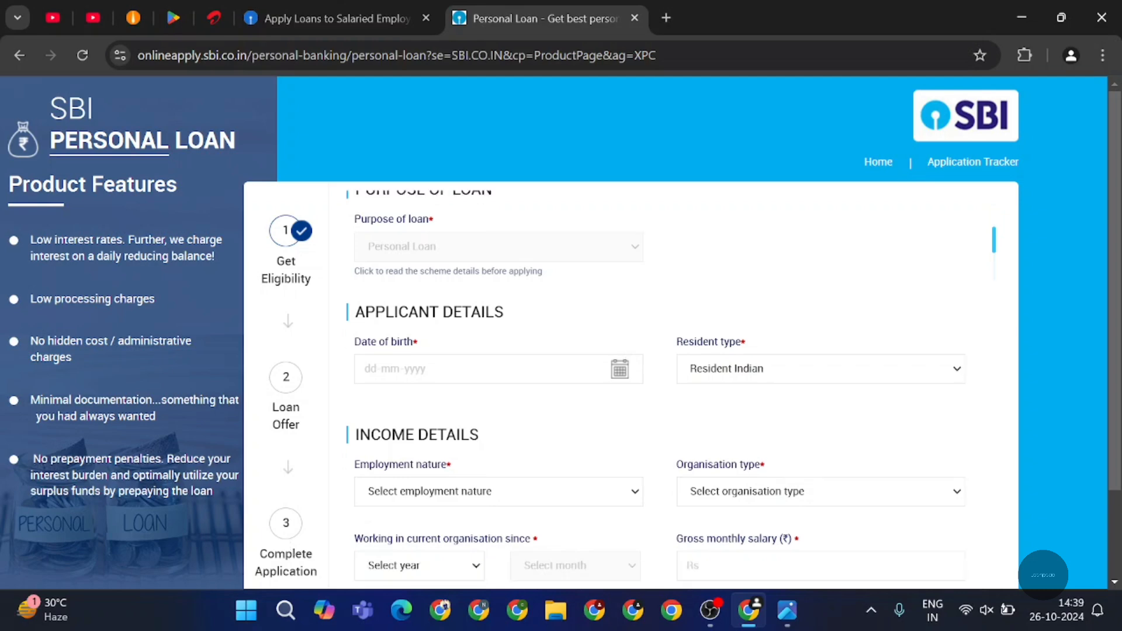
scroll(628, 377, down, 1)
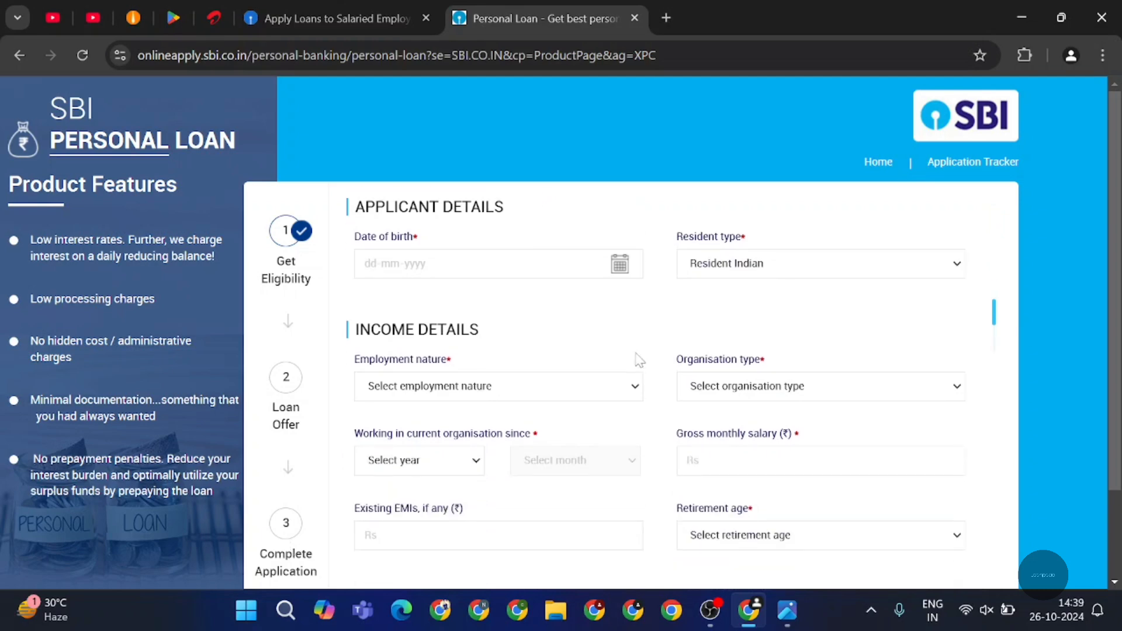
scroll(639, 360, up, 1)
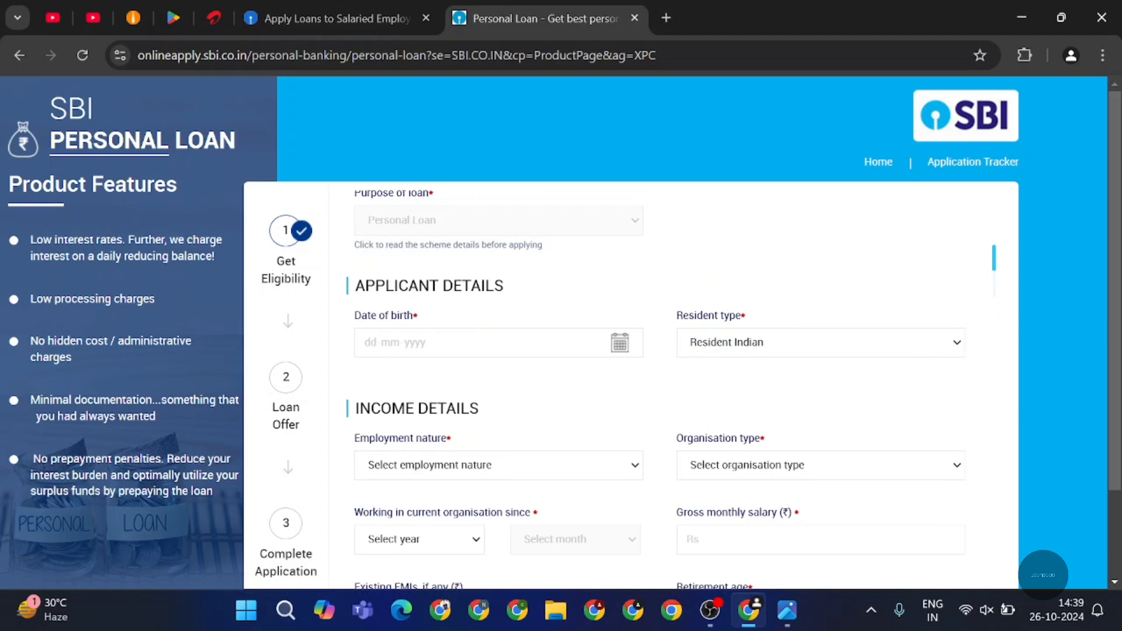
scroll(651, 343, down, 2)
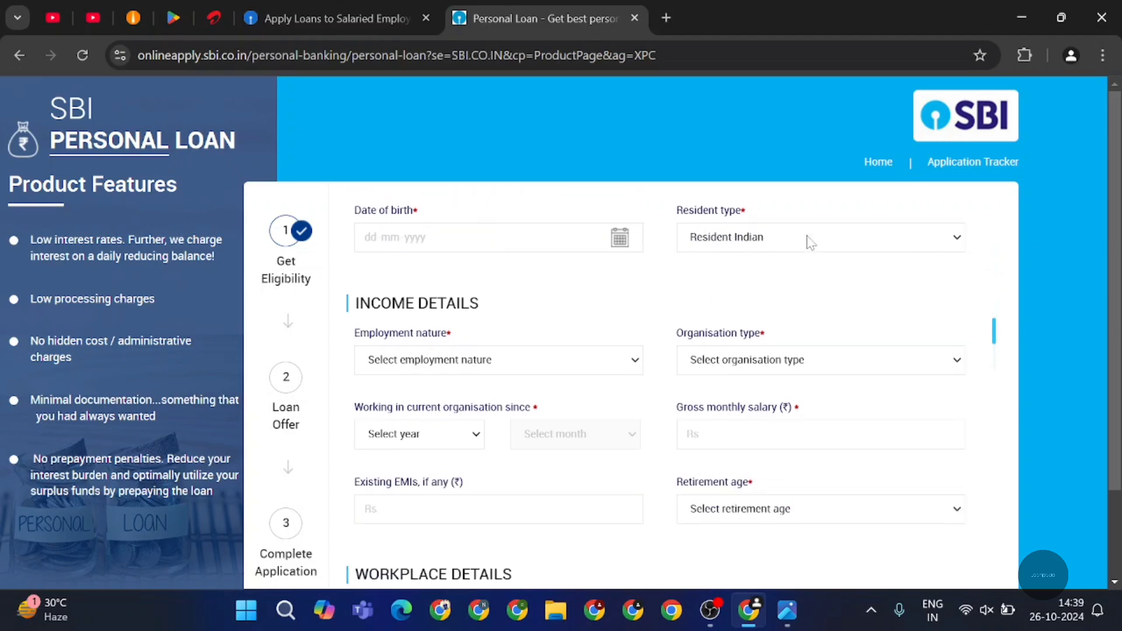
click(51, 18)
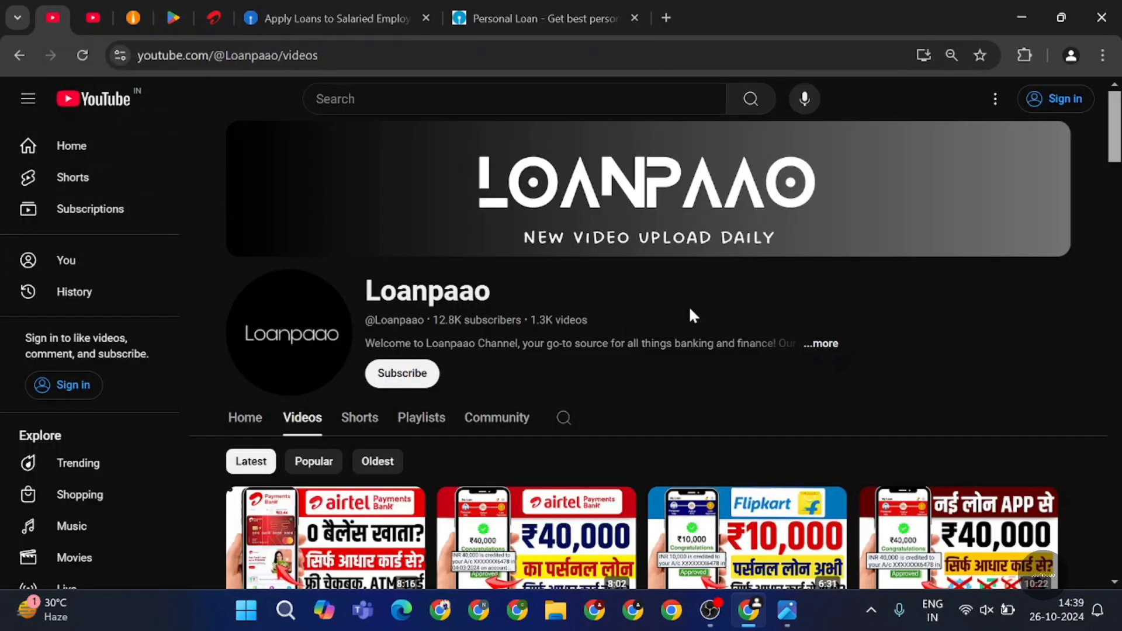